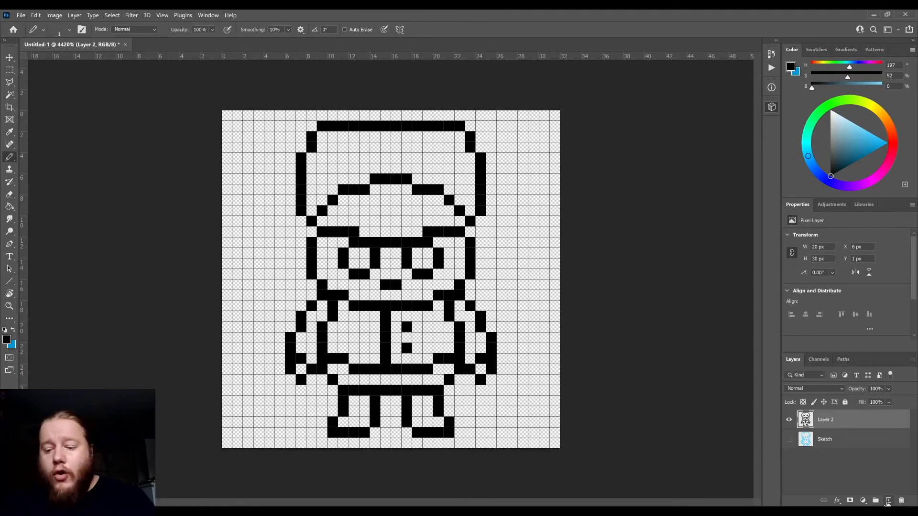
click(888, 501)
mouse_move(837, 416)
mouse_down()
mouse_move(829, 446)
mouse_move(834, 425)
mouse_move(820, 414)
mouse_up()
click(830, 439)
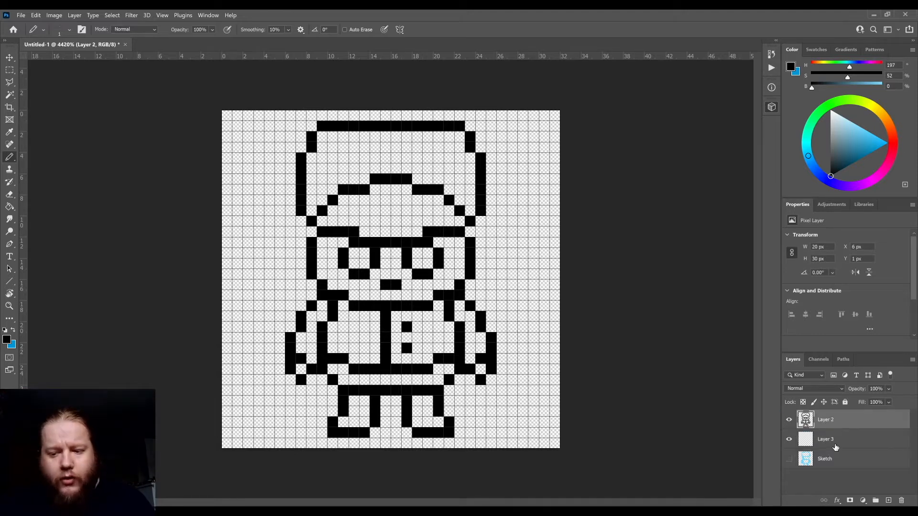
click(829, 439)
click(789, 438)
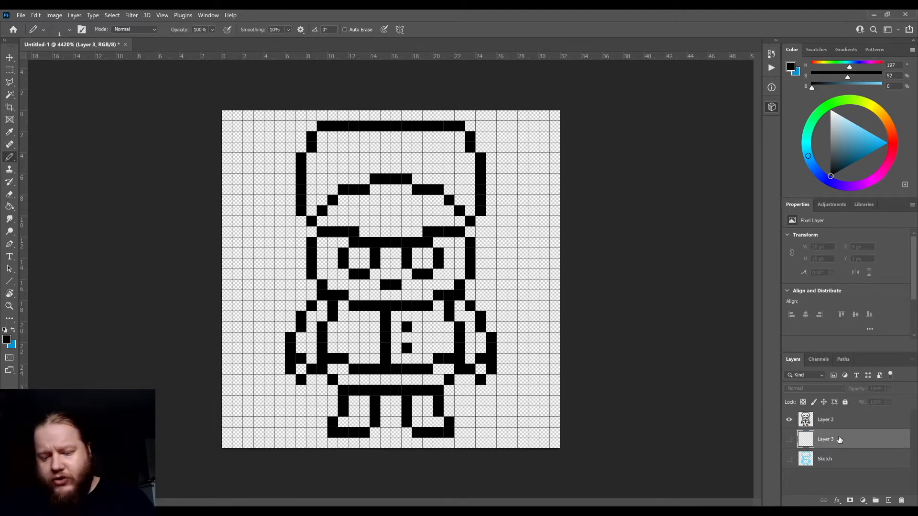
key(Delete)
Duplicate Layer 2, hide the original, and make Layer 2 copy the active layer
click(842, 422)
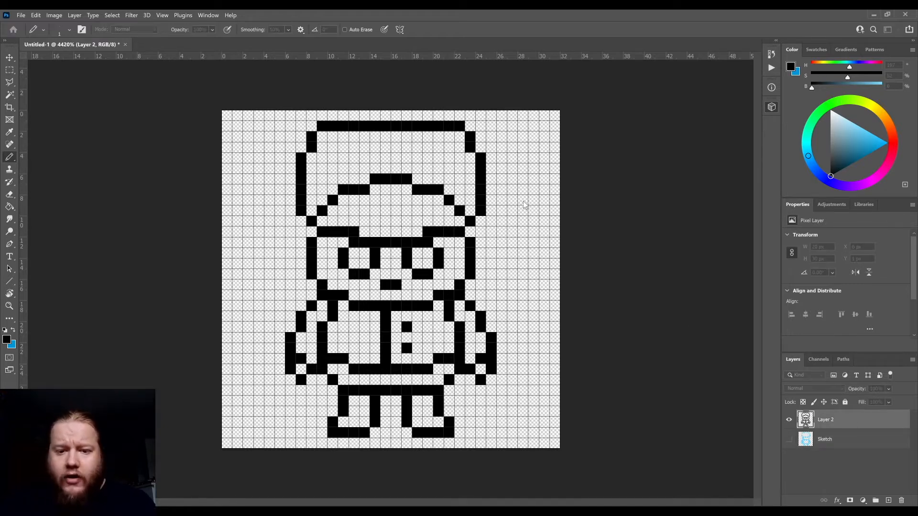
key(ctrl+j)
click(833, 439)
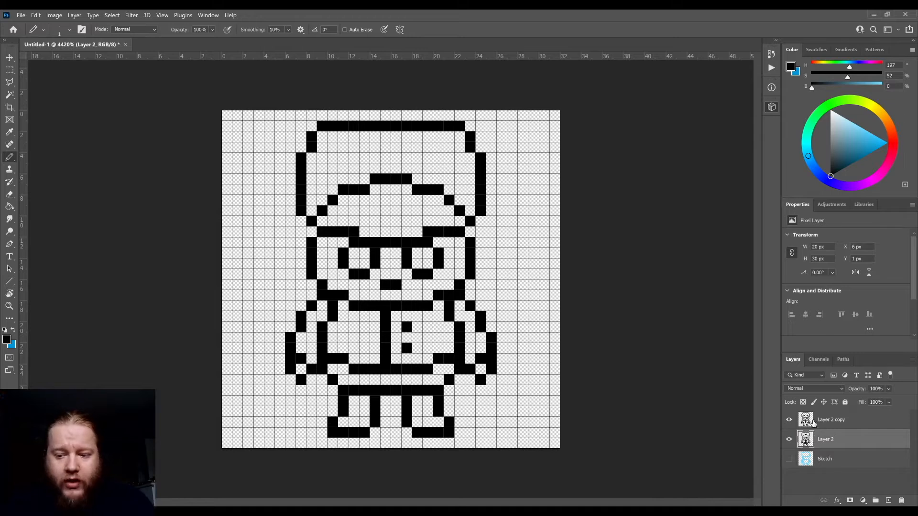
click(789, 439)
click(841, 424)
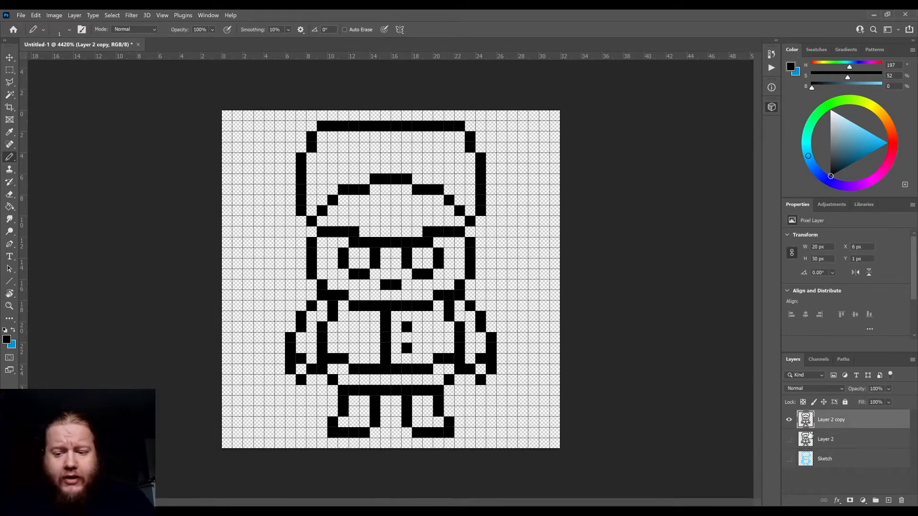
scroll(403, 275, up, 3)
scroll(406, 274, down, 3)
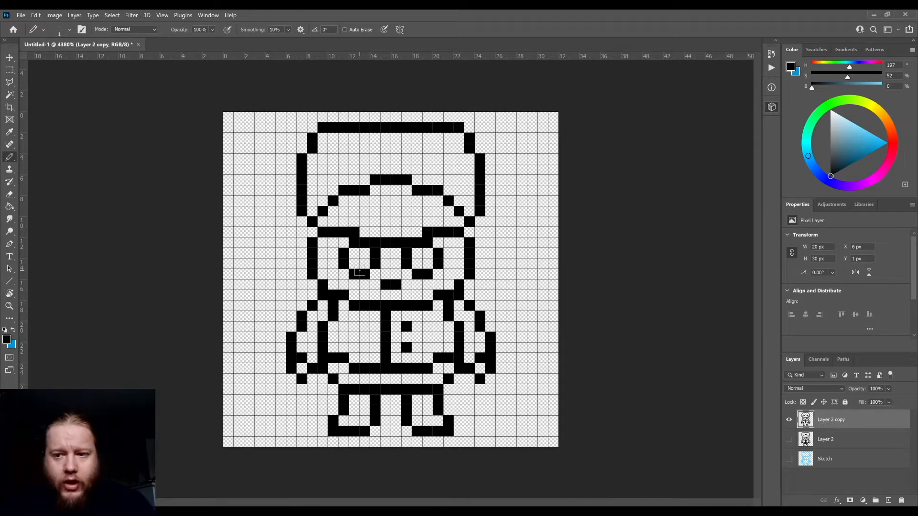
drag(359, 272, 366, 274)
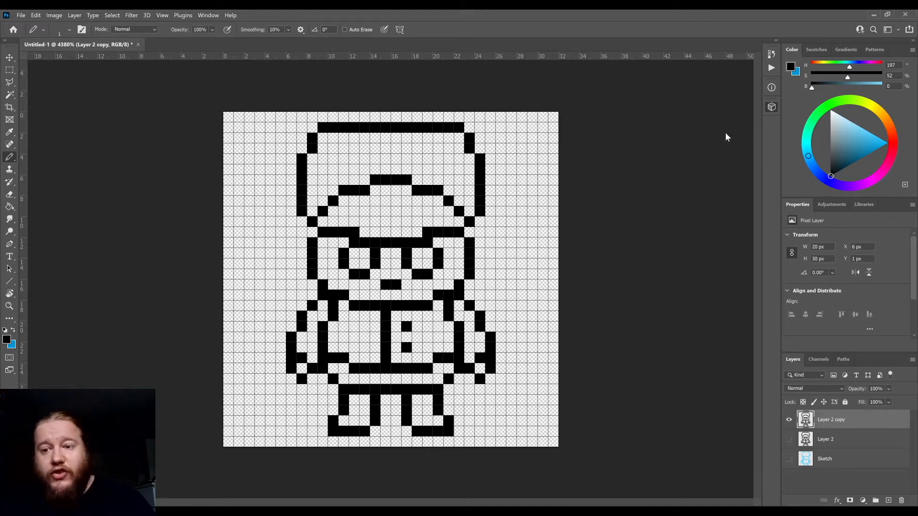
Show the colour swatches and enlarge their area so more colour groups fit
click(835, 50)
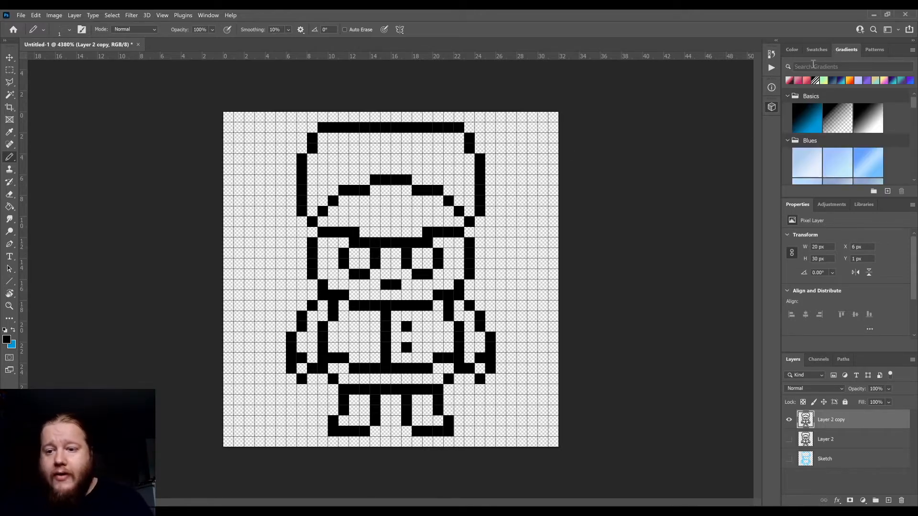
click(813, 55)
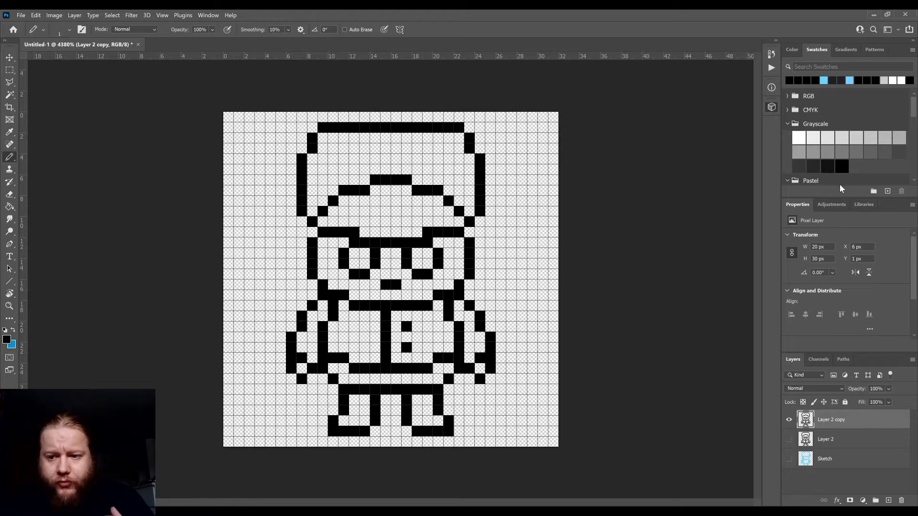
drag(835, 196, 827, 362)
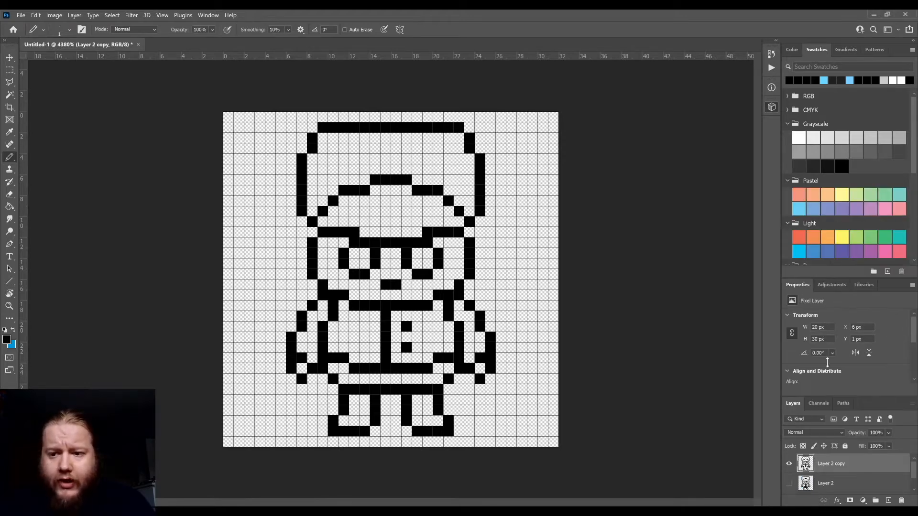
Choose a green foreground colour on the colour wheel with H 146, S 61 and B 73
click(790, 51)
drag(828, 190, 859, 156)
mouse_move(814, 113)
mouse_down()
mouse_move(885, 174)
mouse_move(780, 128)
mouse_move(804, 120)
mouse_move(830, 212)
mouse_move(792, 165)
mouse_move(804, 123)
mouse_up()
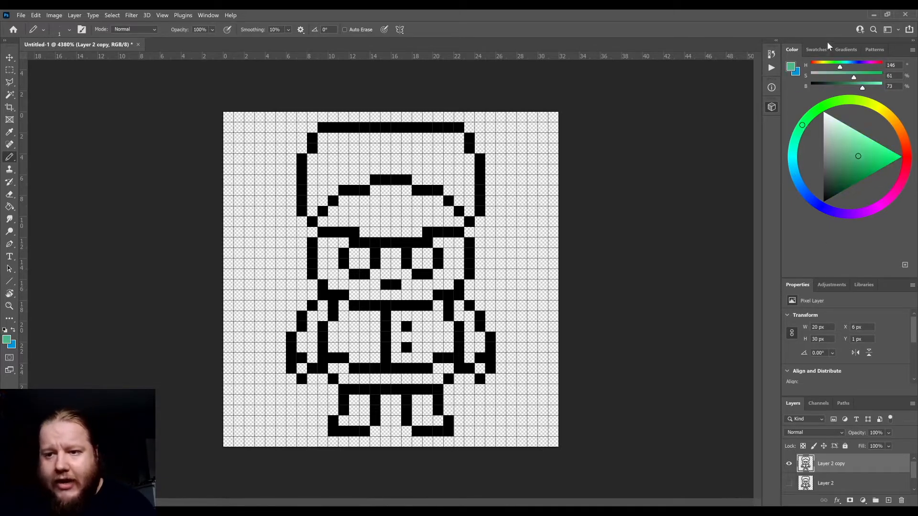
Examine the swatch groups, including versitle-16 and Pixel Art, for colours that suit the character
click(816, 49)
scroll(851, 208, down, 4)
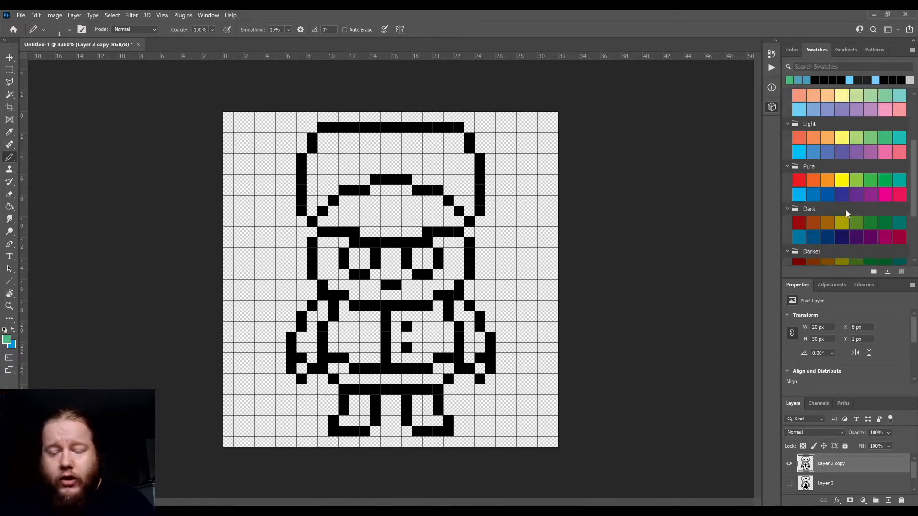
scroll(844, 191, down, 4)
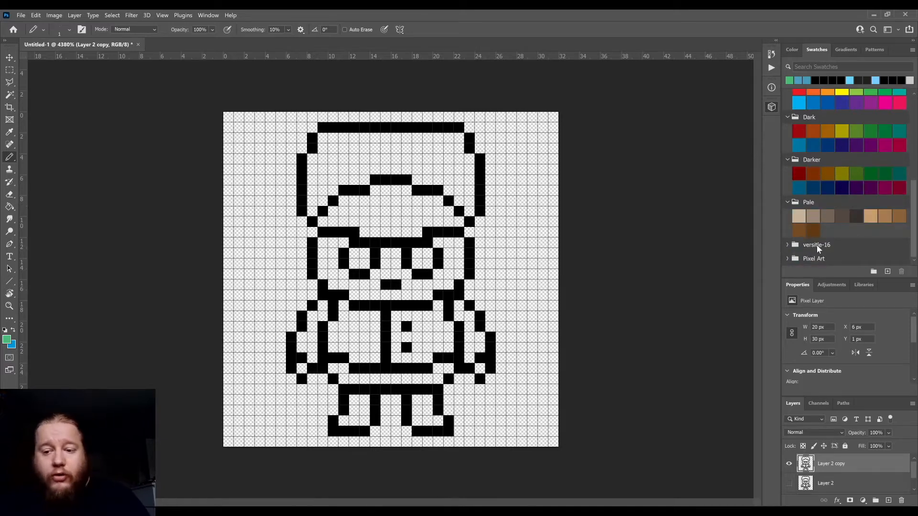
click(787, 258)
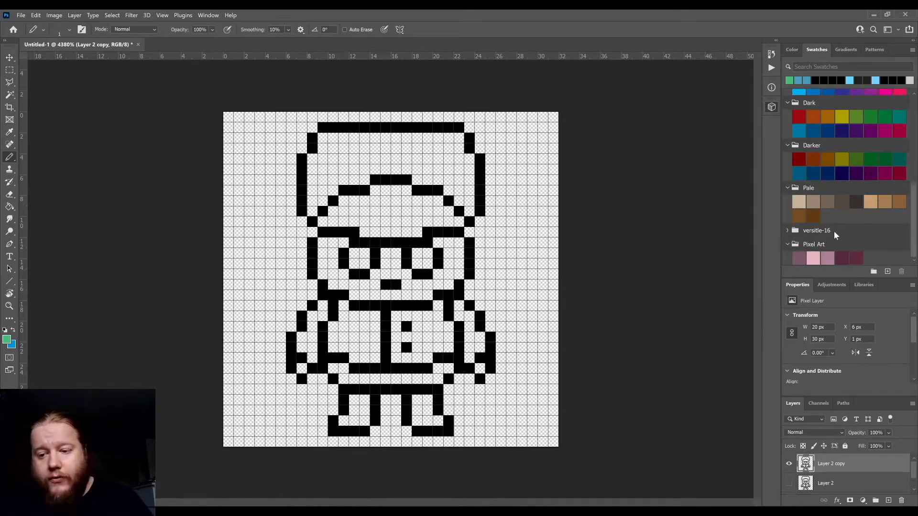
click(787, 231)
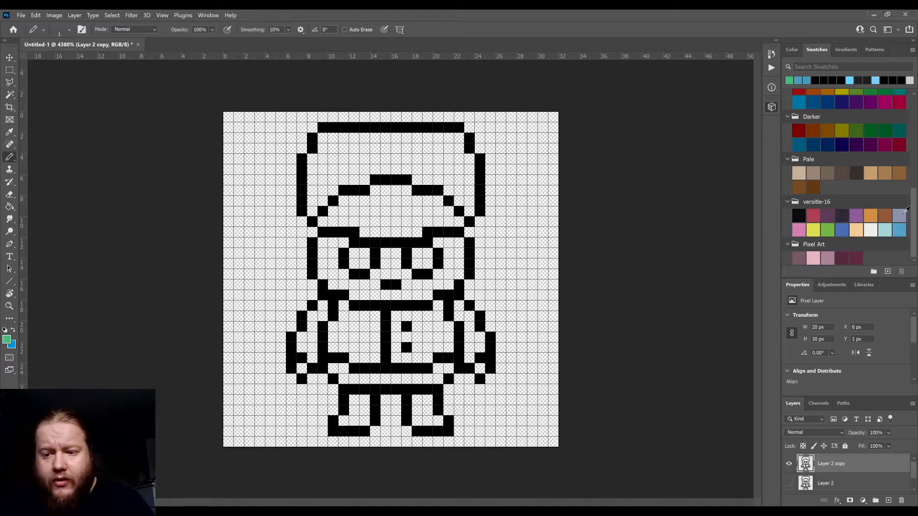
click(789, 203)
click(788, 244)
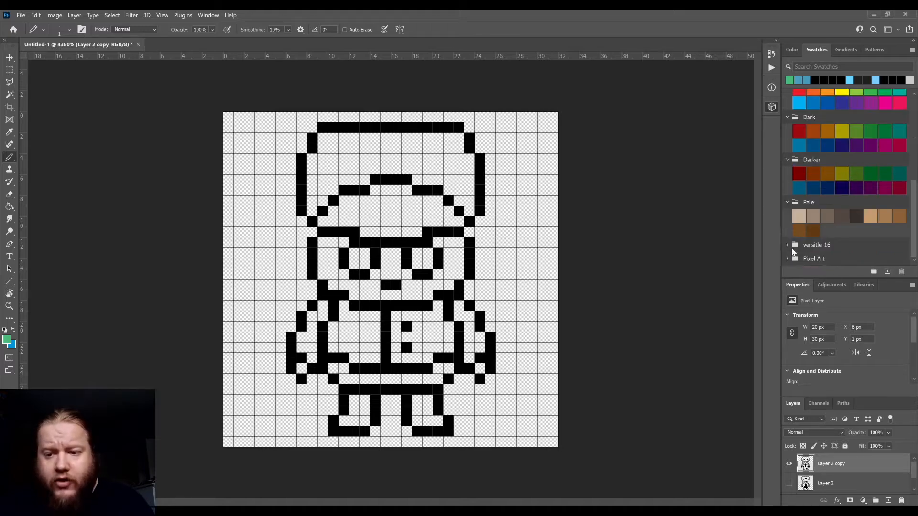
scroll(826, 201, up, 5)
scroll(819, 222, down, 2)
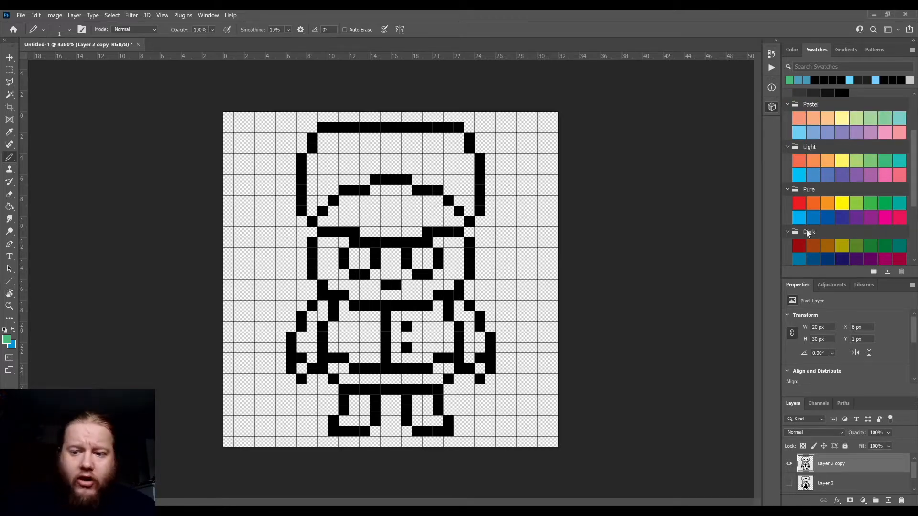
scroll(808, 233, down, 3)
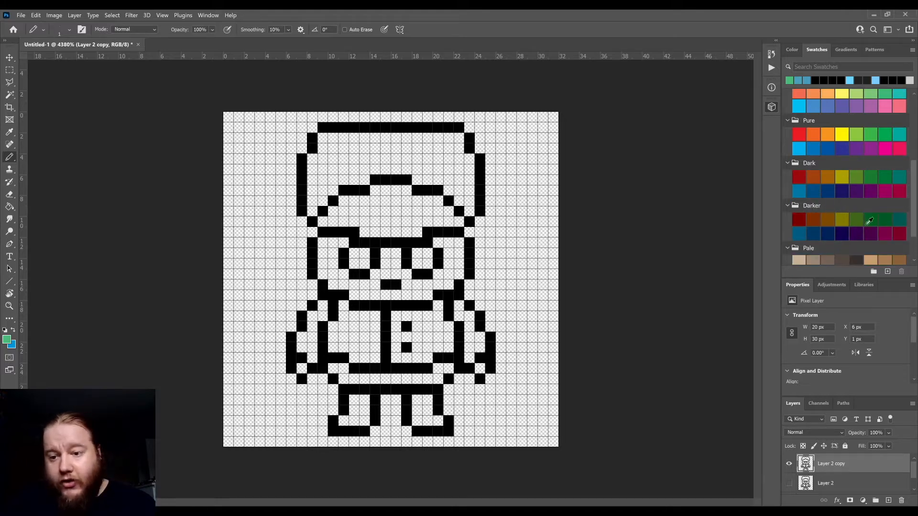
scroll(847, 218, up, 2)
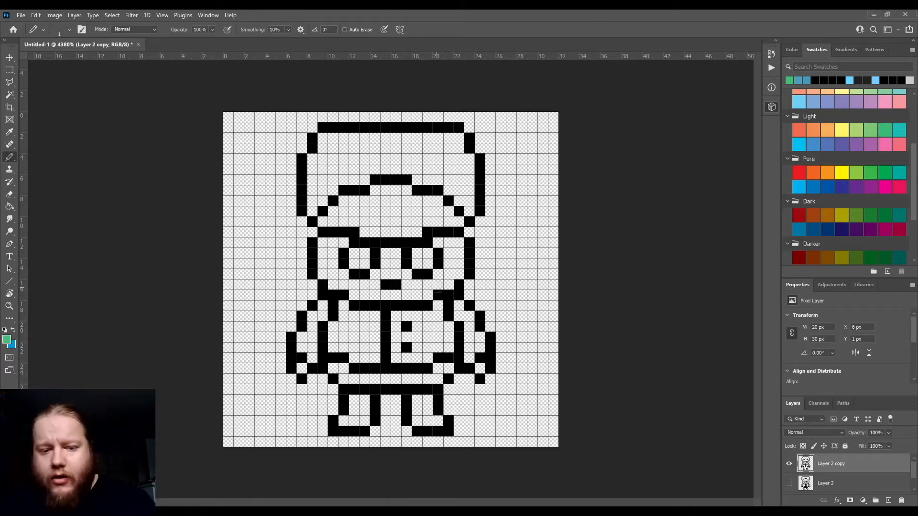
scroll(856, 214, down, 2)
scroll(856, 214, down, 2)
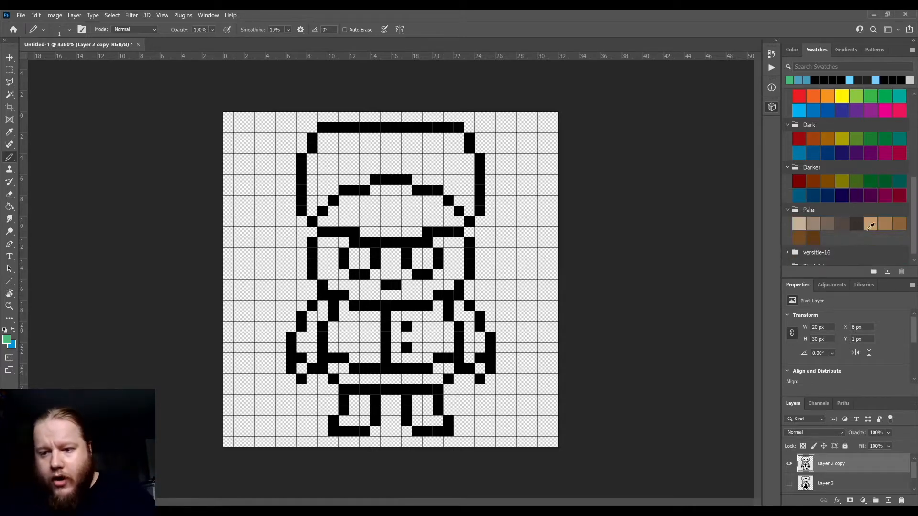
scroll(852, 211, up, 4)
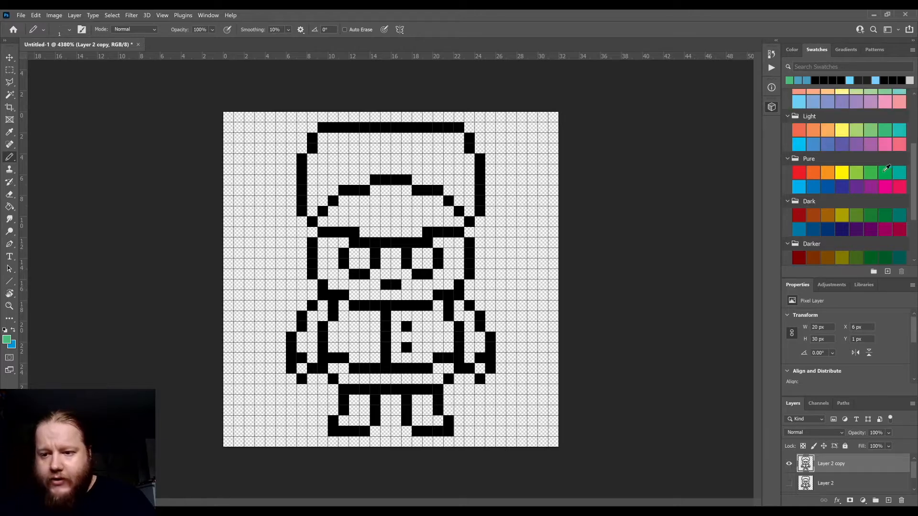
Set the foreground to red from the Pure swatches and activate the Paint Bucket
click(799, 173)
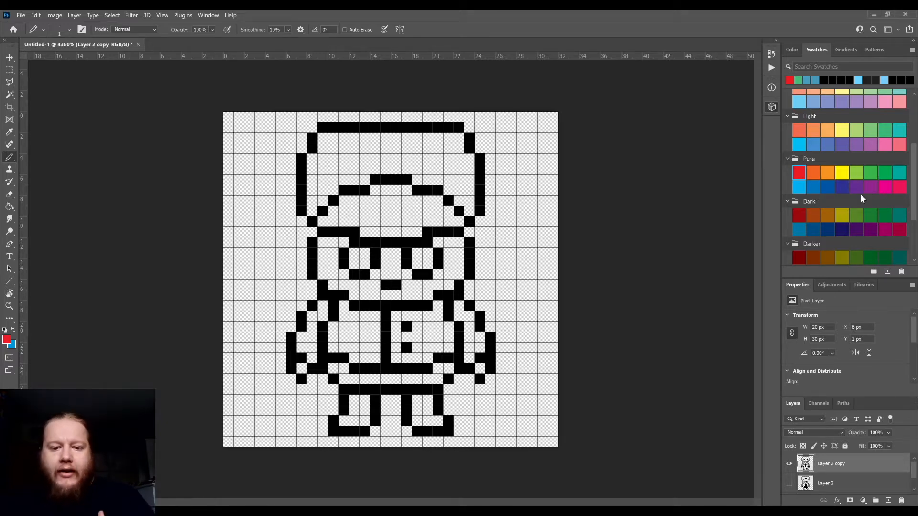
scroll(842, 201, down, 2)
scroll(838, 206, up, 4)
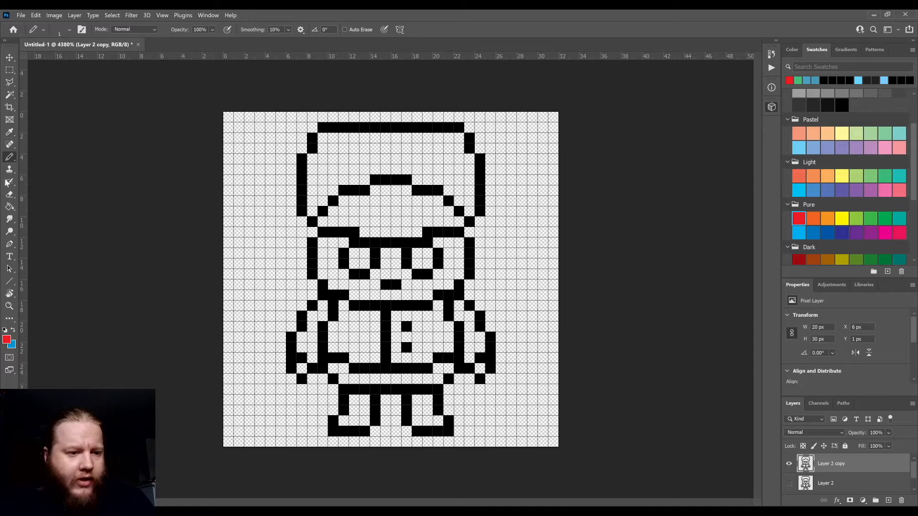
click(10, 206)
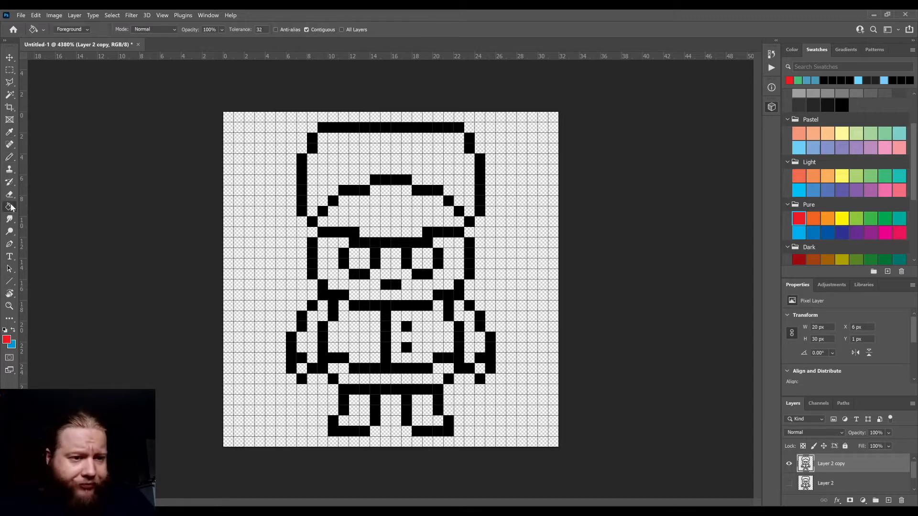
click(374, 379)
click(364, 407)
key(ctrl+z)
key(ctrl+z)
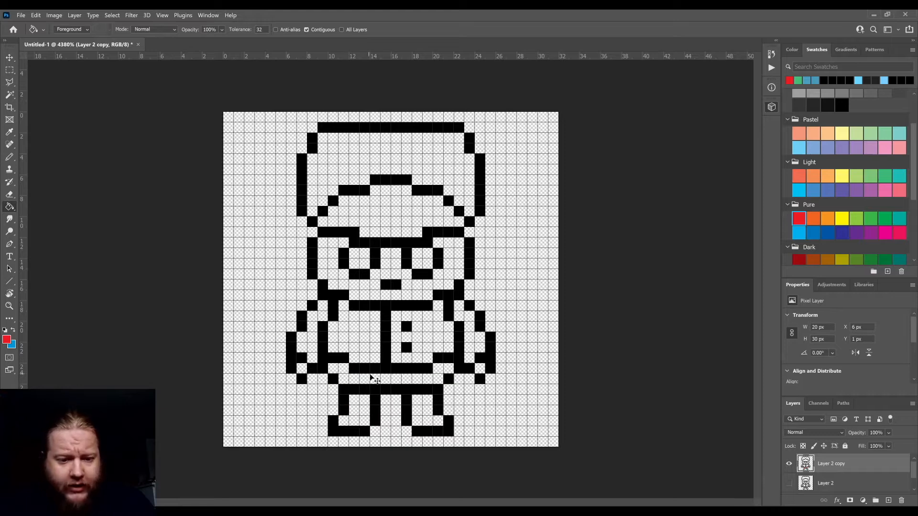
Fill the strip below the jacket with red and pencil both trouser legs red above the shoes
click(399, 380)
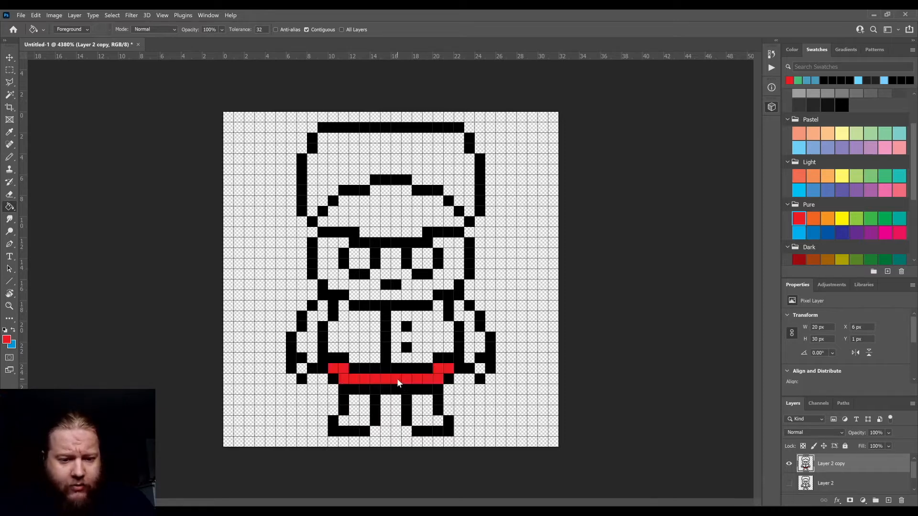
click(9, 157)
mouse_move(353, 400)
mouse_down()
mouse_move(364, 411)
mouse_move(364, 400)
mouse_move(428, 399)
mouse_up()
click(417, 400)
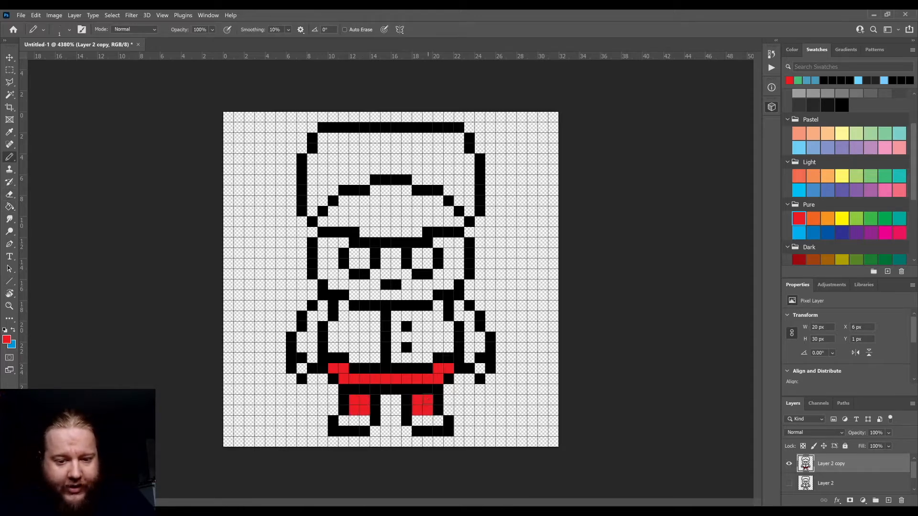
Fill both halves of the jacket with the light orange from the Pure swatches
click(828, 219)
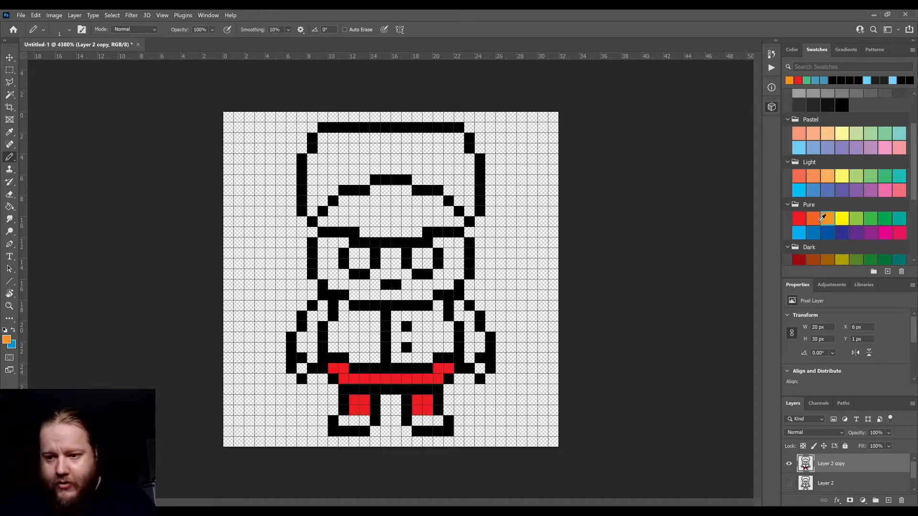
click(814, 218)
click(831, 218)
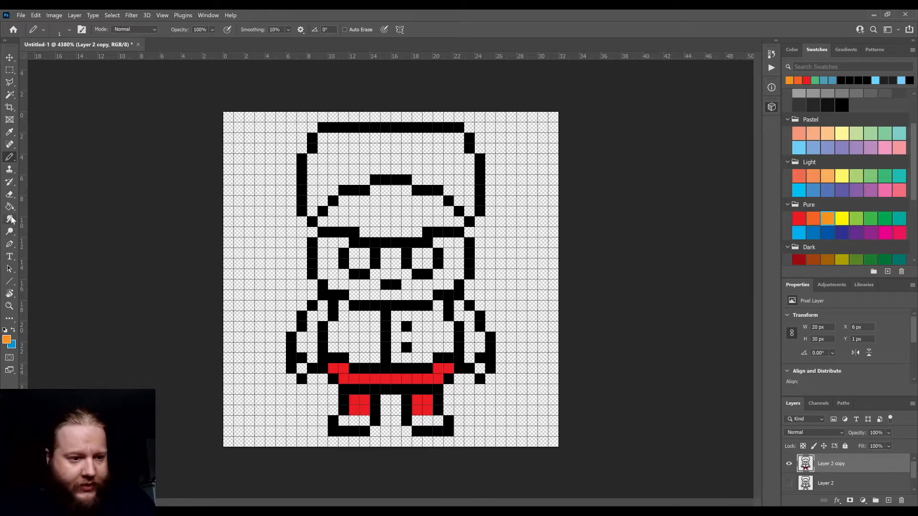
click(9, 206)
click(349, 332)
click(392, 339)
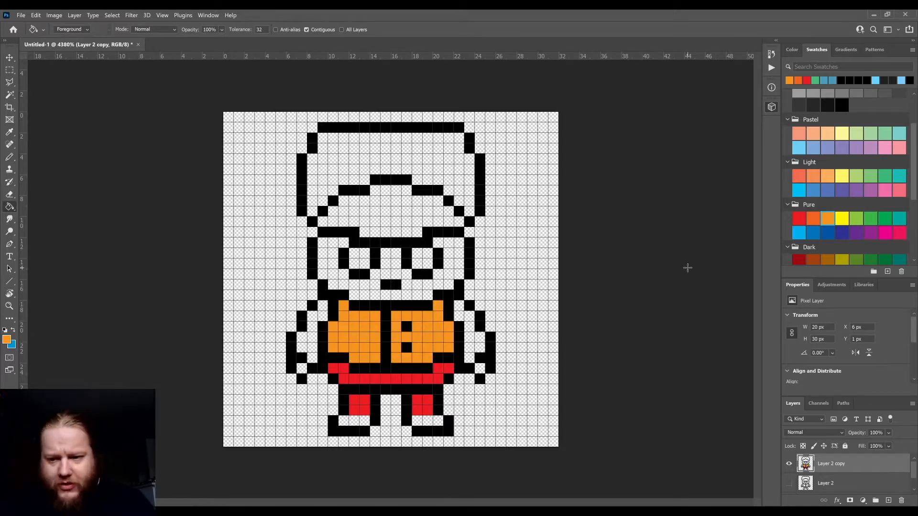
Recolour both halves of the jacket with the light blue from the Pure swatches using the Paint Bucket
scroll(836, 217, down, 3)
scroll(823, 217, down, 1)
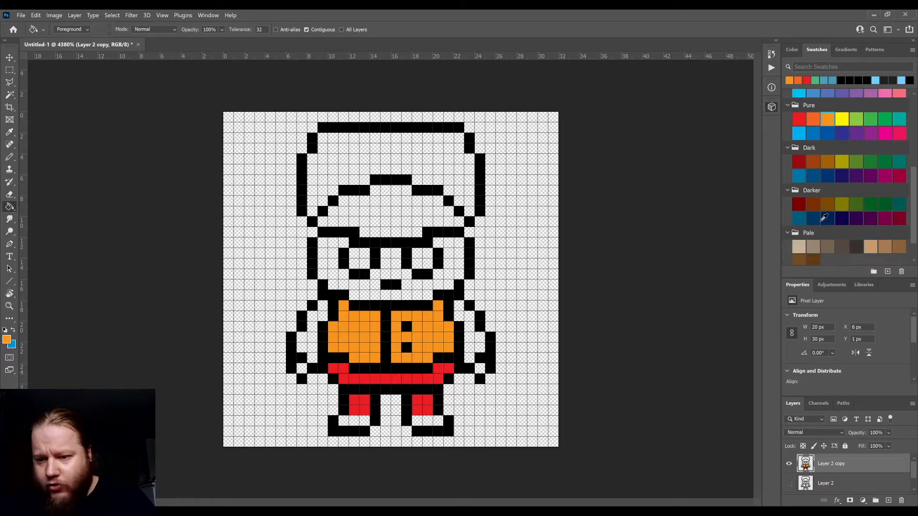
scroll(823, 214, up, 3)
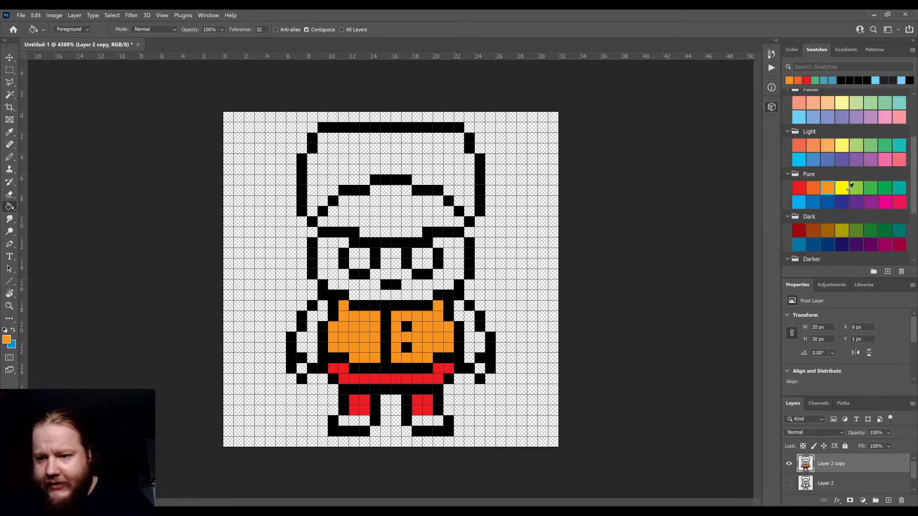
click(873, 189)
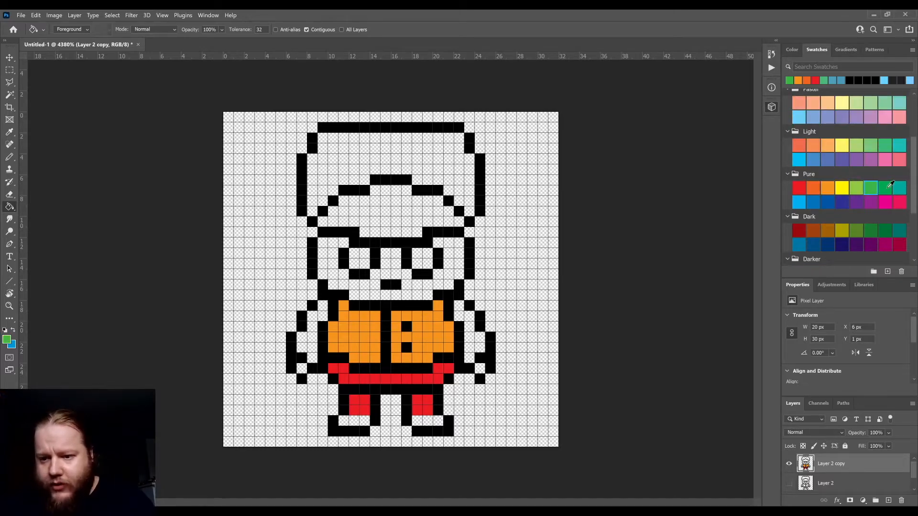
click(885, 188)
click(798, 201)
key(b)
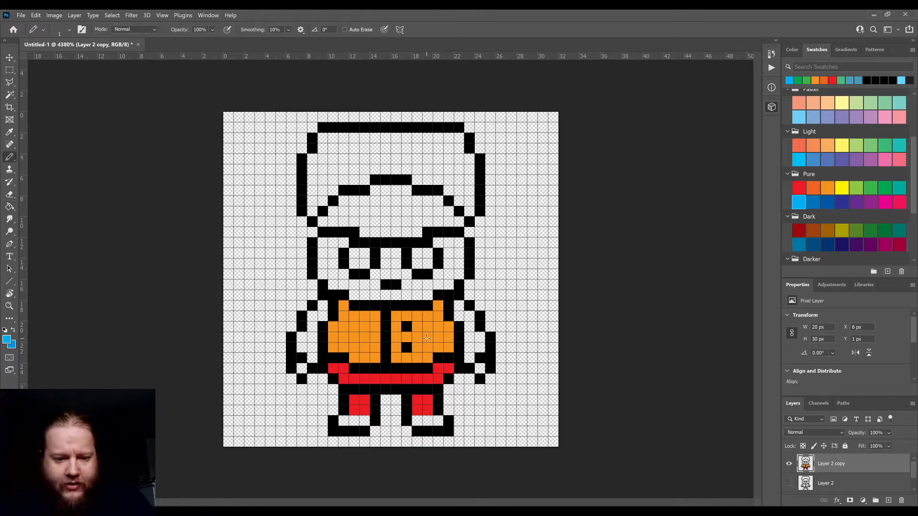
click(427, 347)
click(9, 207)
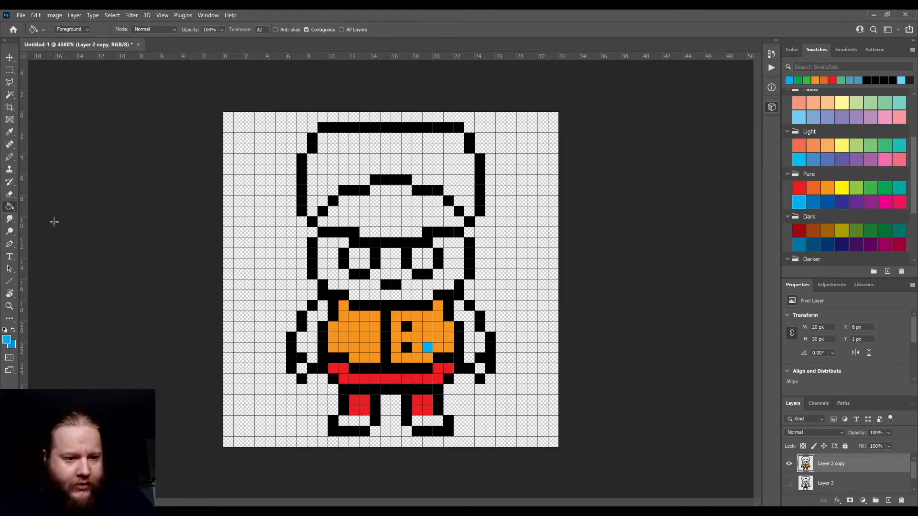
click(354, 343)
click(425, 338)
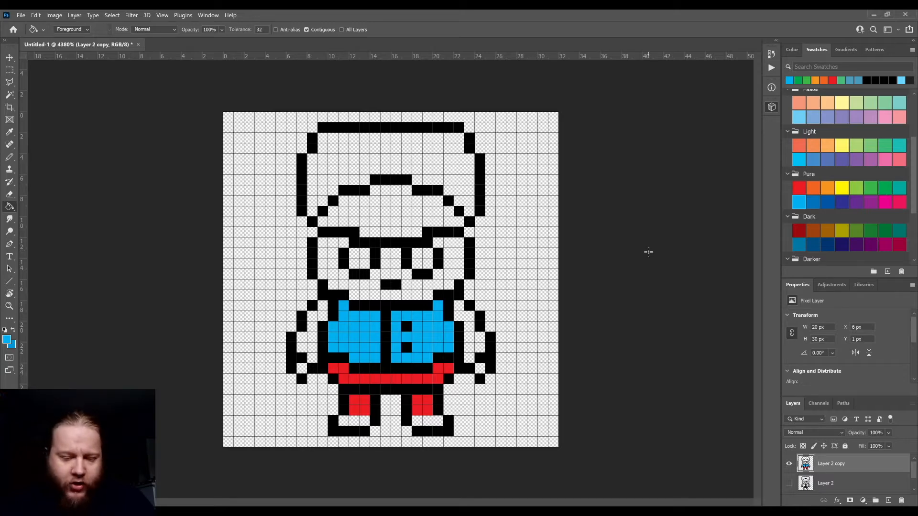
Pencil both jacket sleeves in the same light blue, leaving the hands uncoloured
click(9, 157)
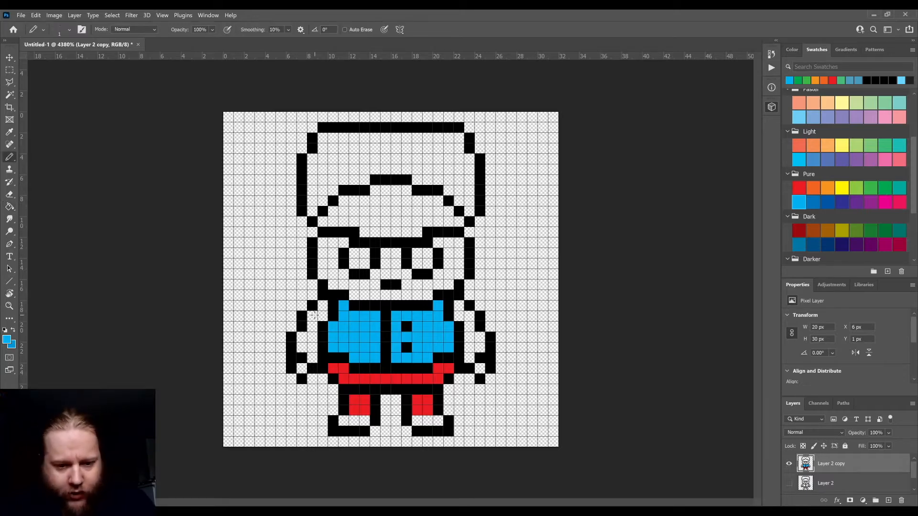
mouse_move(323, 316)
mouse_down()
mouse_move(313, 316)
mouse_move(312, 348)
mouse_move(305, 347)
mouse_move(312, 358)
mouse_up()
click(324, 305)
mouse_move(459, 315)
mouse_down()
mouse_move(456, 304)
mouse_move(470, 317)
mouse_move(467, 361)
mouse_move(483, 337)
mouse_up()
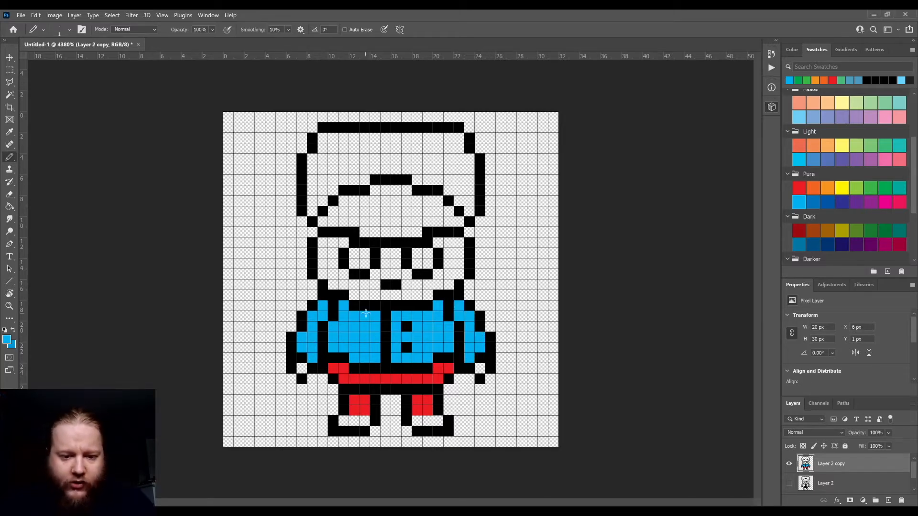
Compare the warm Pastel swatches for a skin tone and set the foreground to the pastel light orange
scroll(831, 215, down, 1)
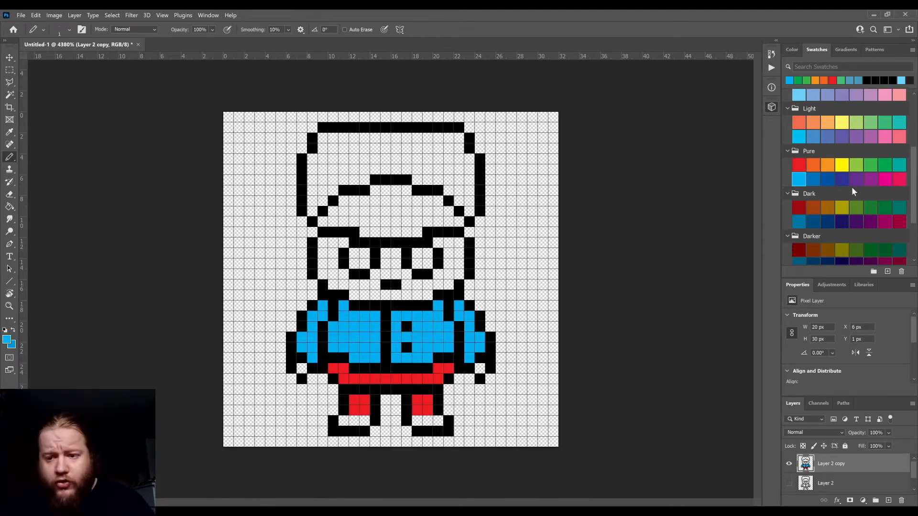
scroll(887, 188, up, 2)
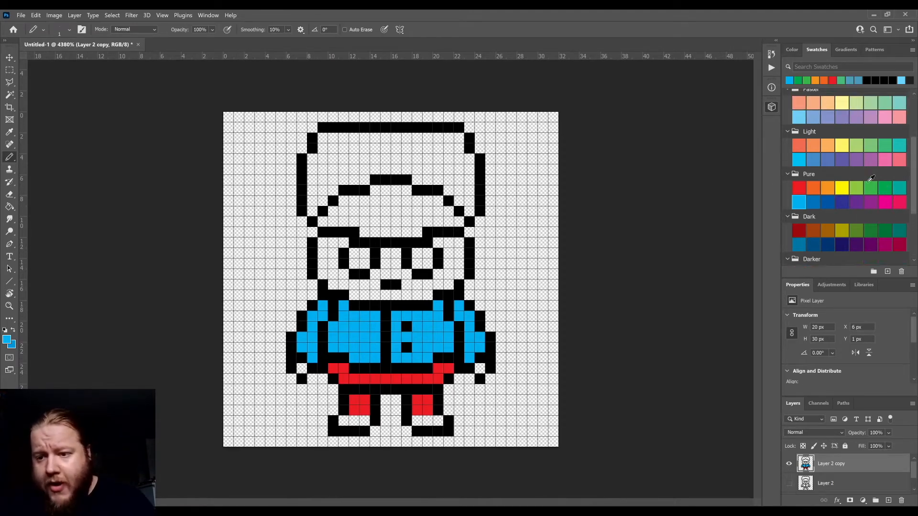
scroll(885, 202, up, 1)
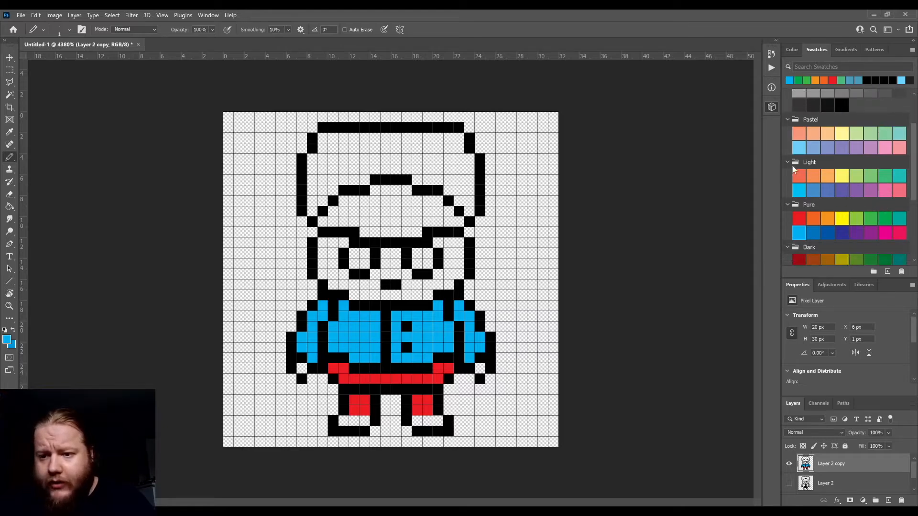
click(815, 132)
click(822, 132)
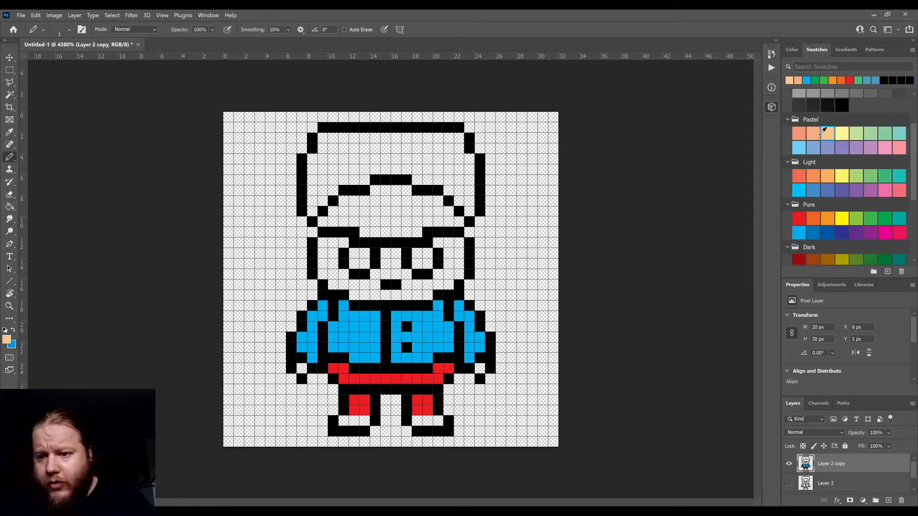
click(809, 136)
click(825, 131)
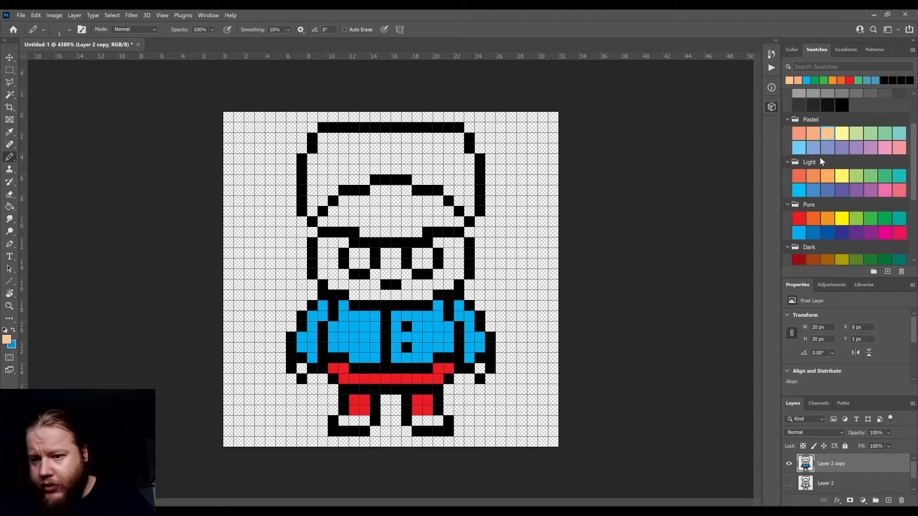
click(811, 138)
click(827, 135)
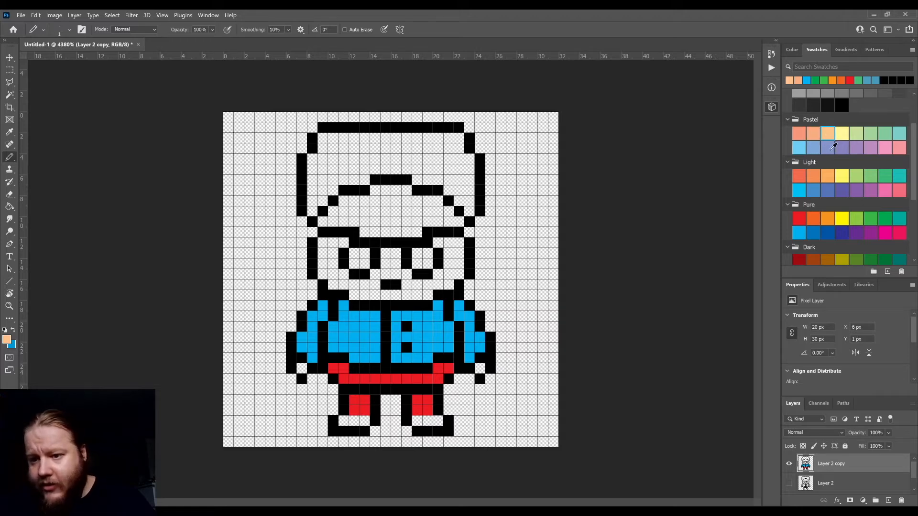
click(801, 134)
click(831, 136)
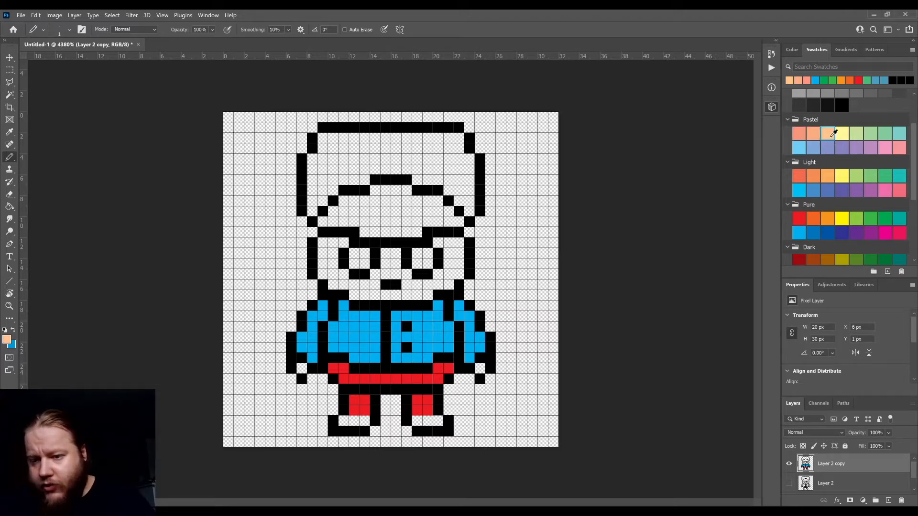
scroll(885, 170, down, 5)
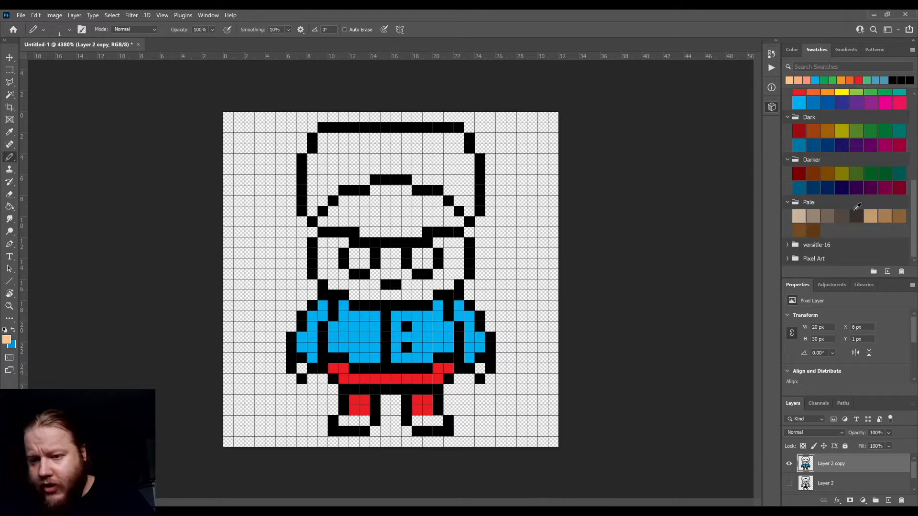
scroll(827, 189, up, 5)
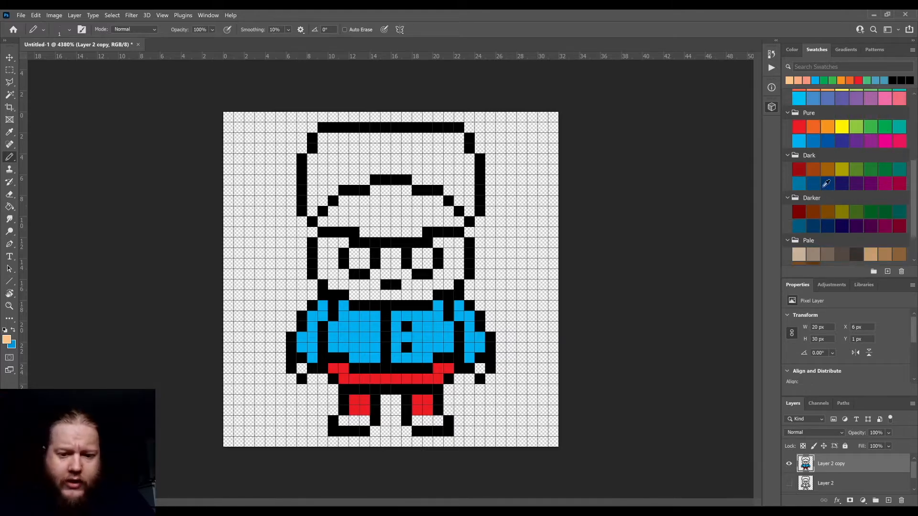
scroll(824, 193, up, 1)
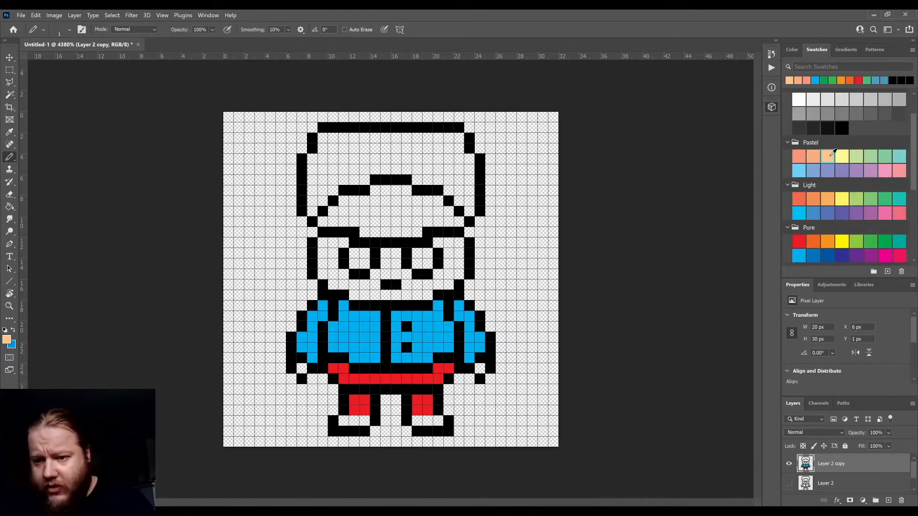
Fill the face around the eyes and both hands with the pastel light orange using the Paint Bucket
click(10, 207)
click(333, 265)
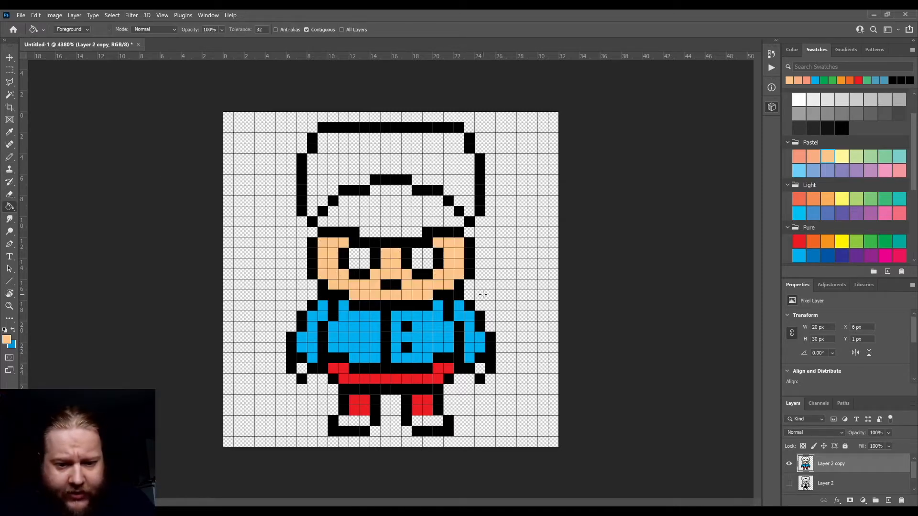
click(301, 368)
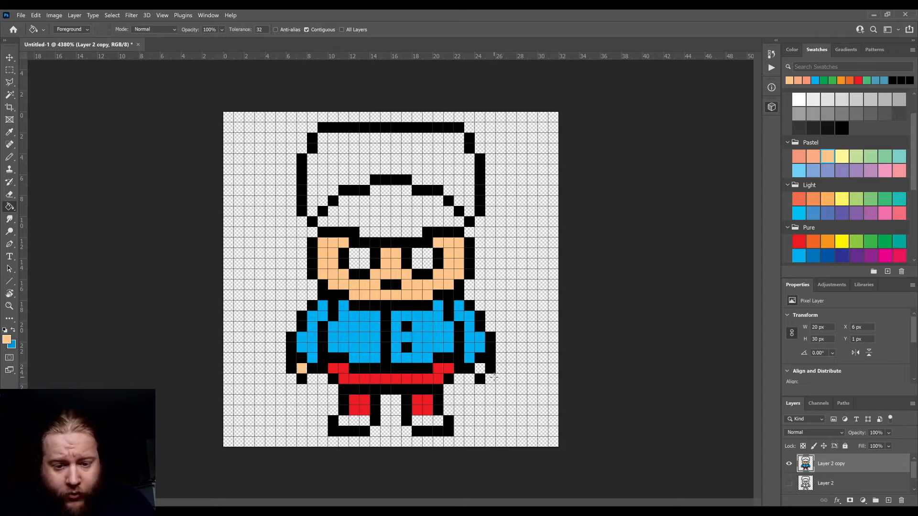
click(481, 368)
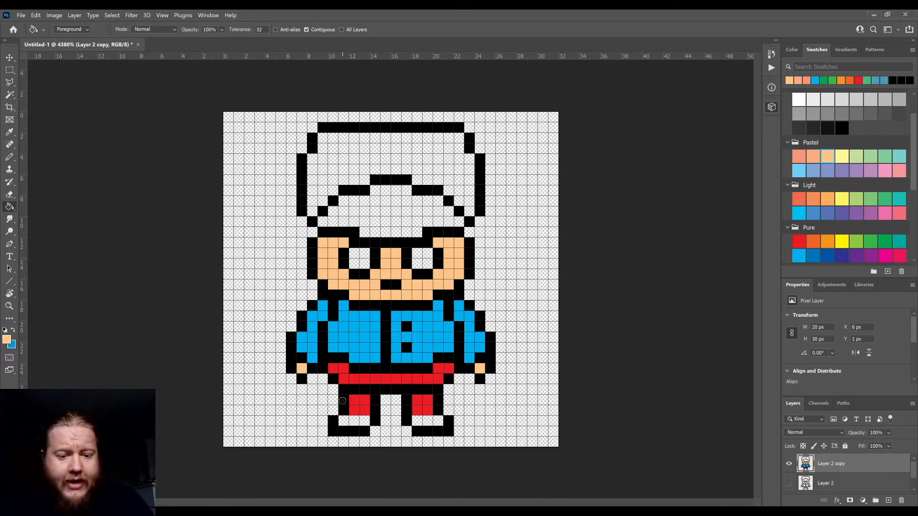
Fill both shoes with the reddish brown from the second row of the Pale swatches
scroll(829, 211, down, 5)
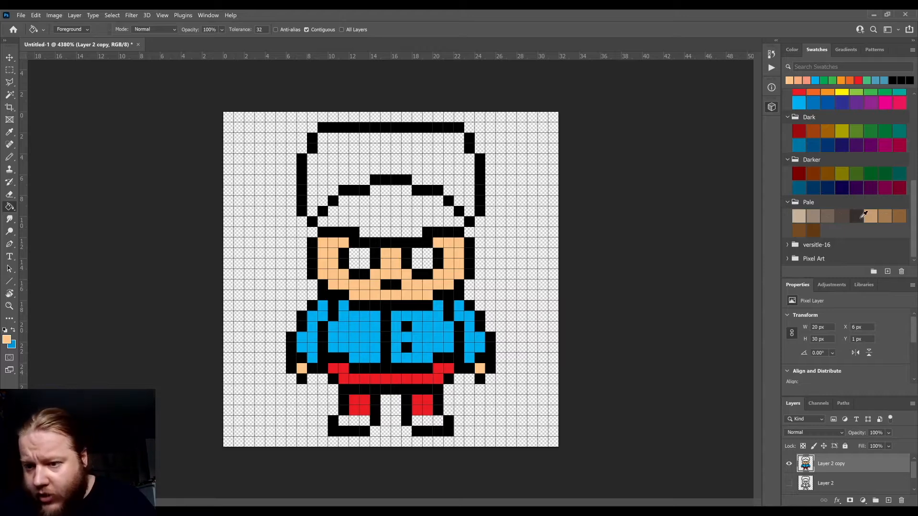
click(803, 228)
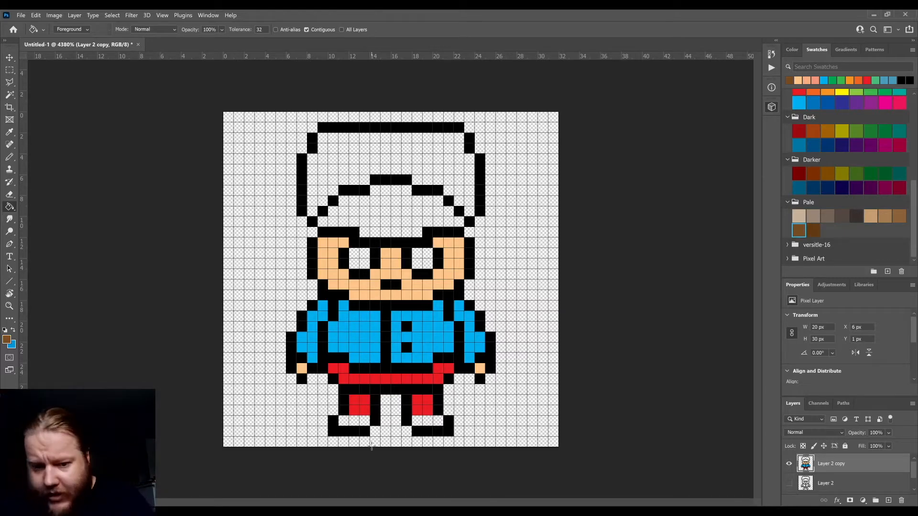
click(420, 424)
scroll(442, 410, down, 2)
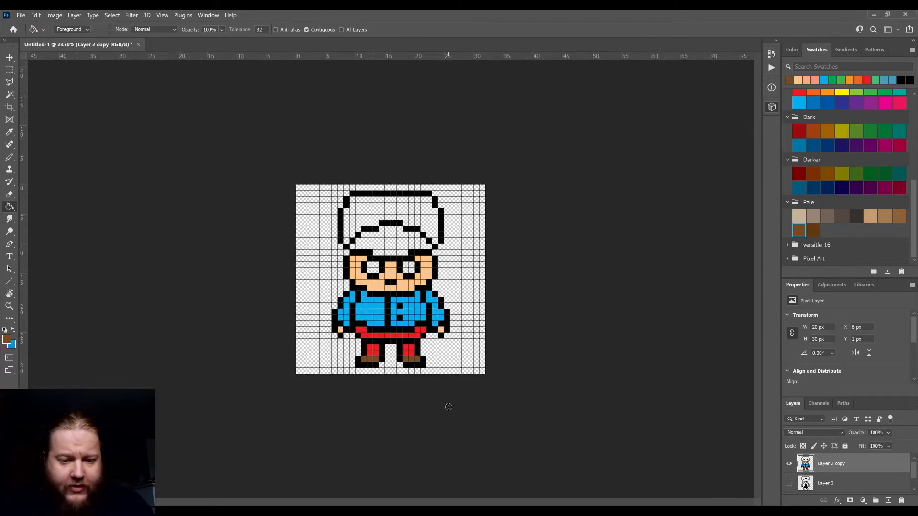
scroll(447, 407, up, 1)
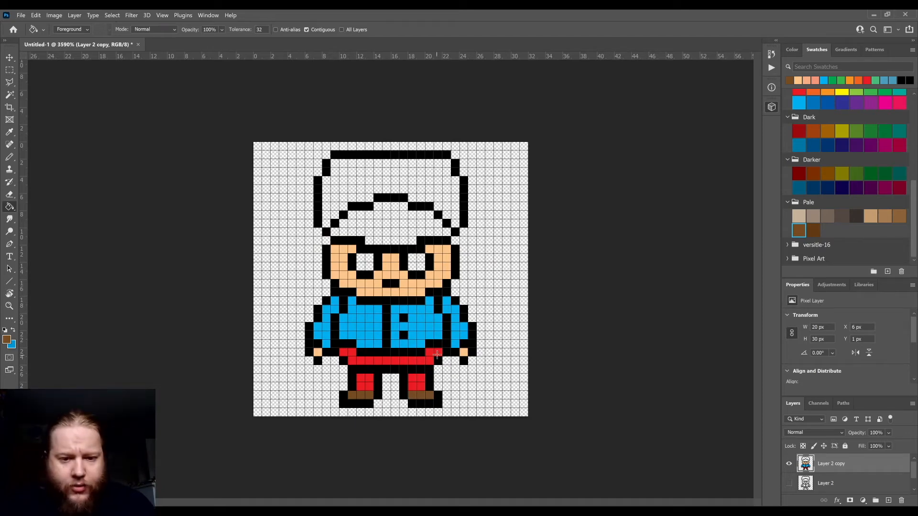
Fill the upper part of the cap with the Pure red, and undo the red fill on its front panel
scroll(846, 182, up, 5)
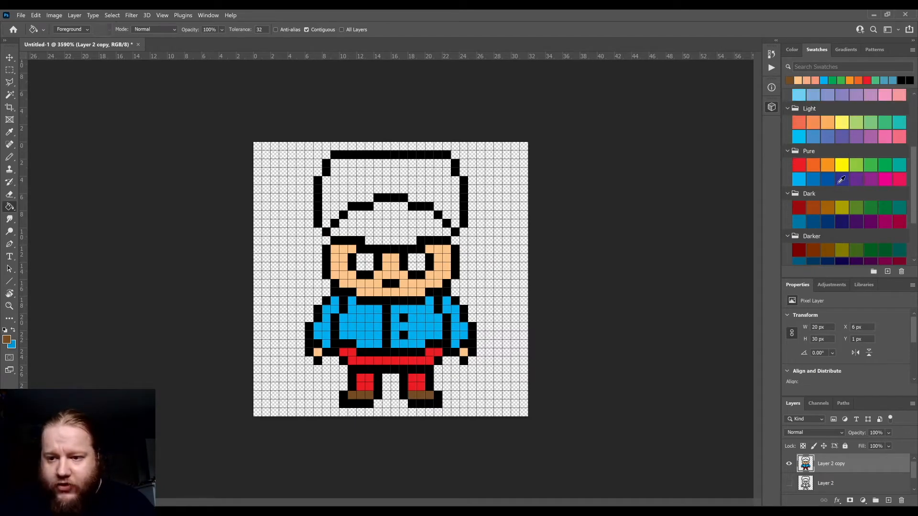
click(799, 173)
click(399, 169)
click(393, 224)
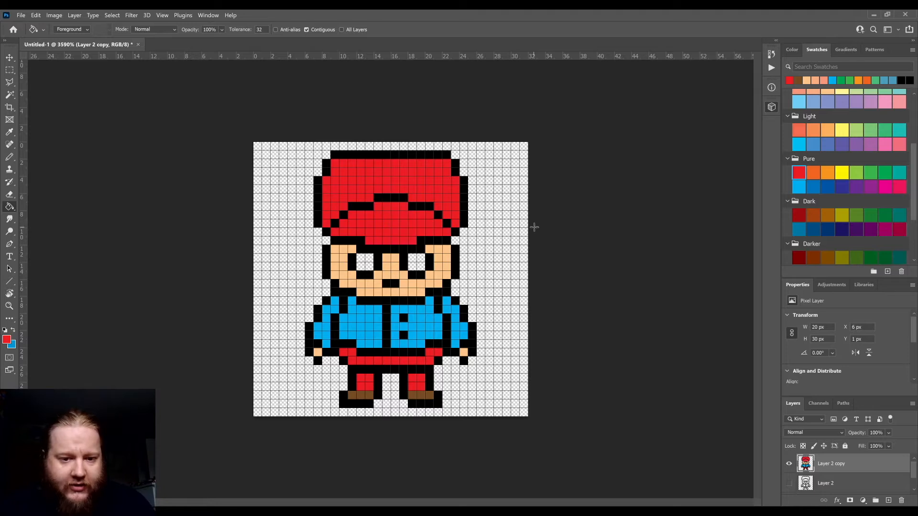
key(ctrl+z)
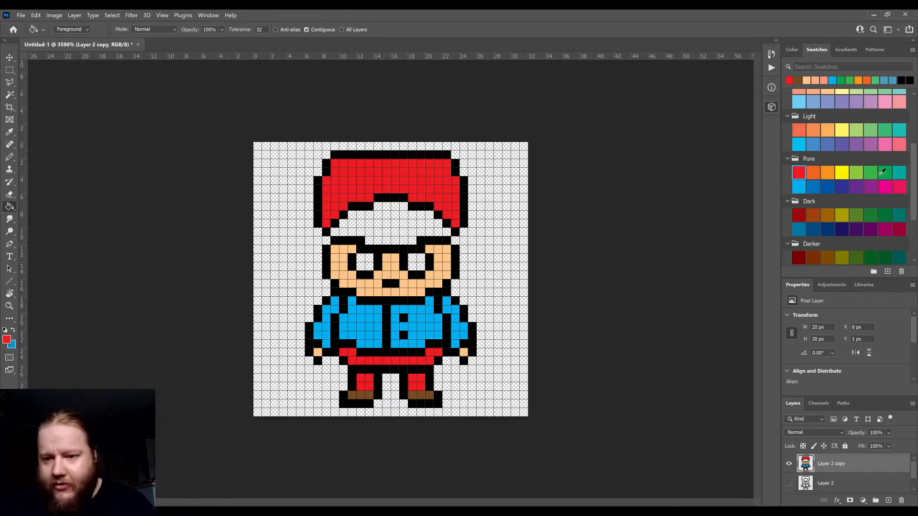
Fill the front panel of the cap with white from the Grayscale swatches
scroll(846, 182, up, 5)
click(799, 138)
click(395, 226)
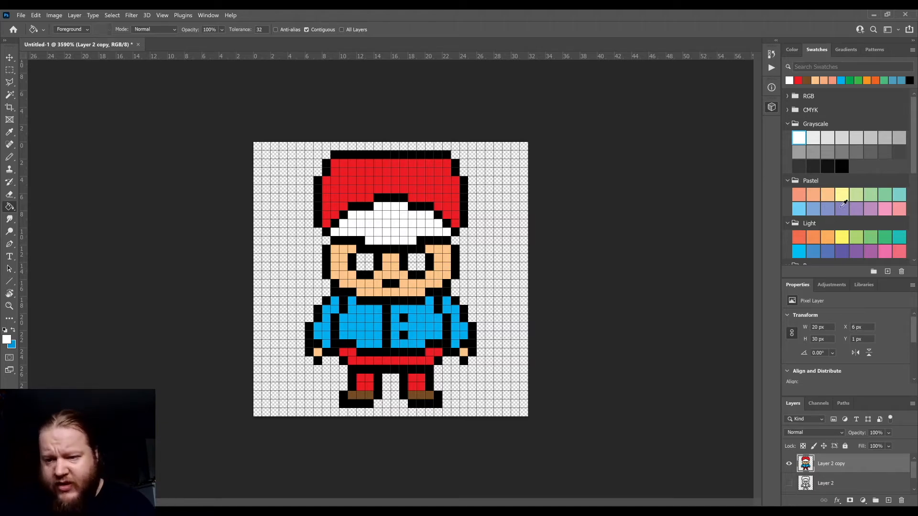
Pencil a small black emblem outline, four pixels wide and three high, in the centre of the cap's white front panel
click(842, 167)
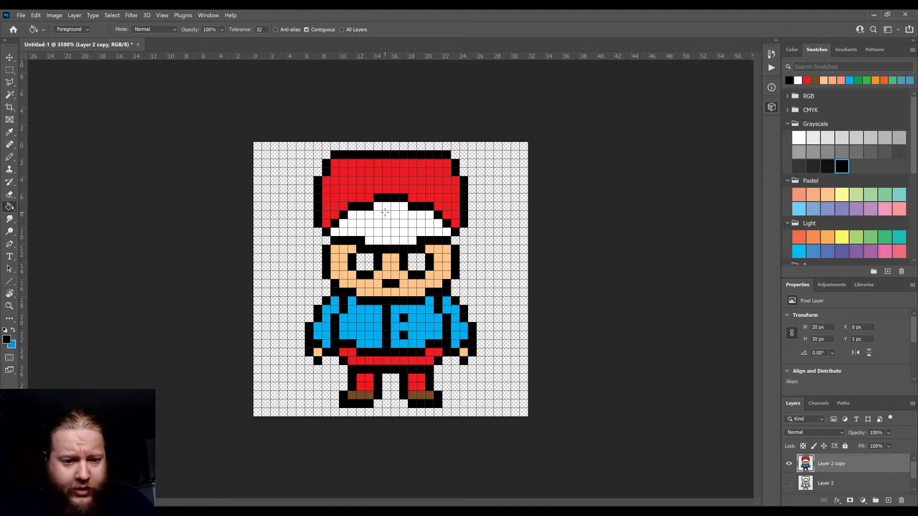
click(9, 157)
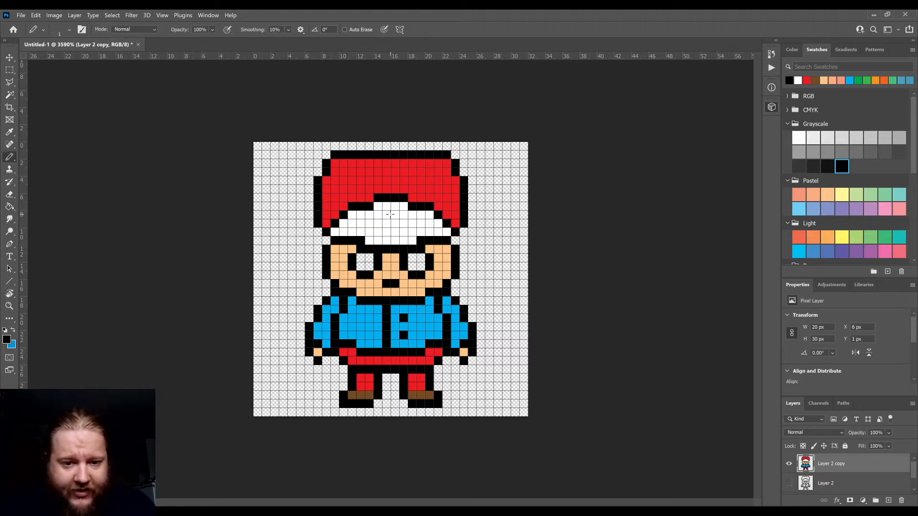
click(387, 215)
click(395, 215)
click(378, 224)
click(378, 232)
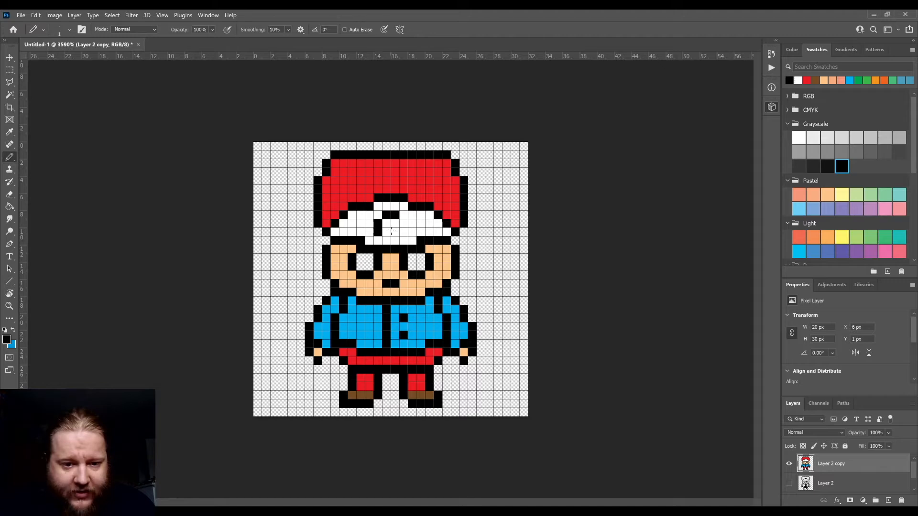
click(403, 231)
click(403, 224)
click(386, 231)
click(395, 232)
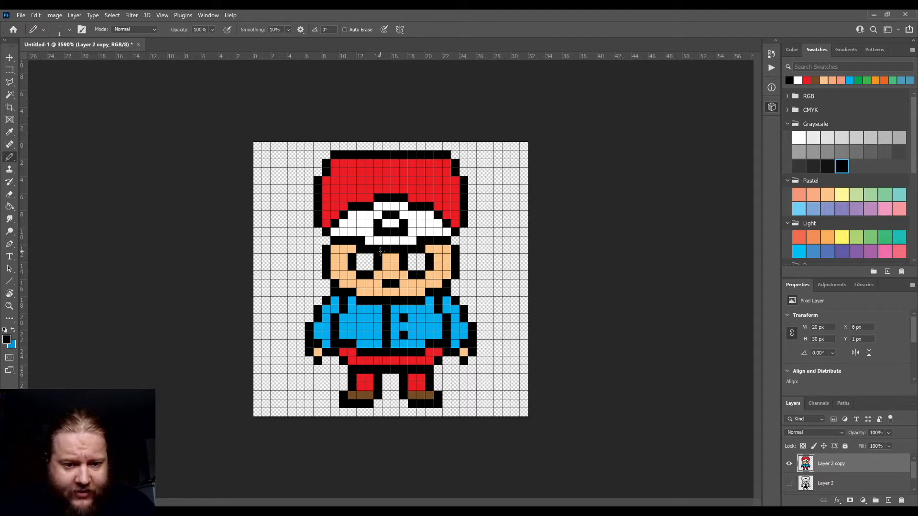
Pencil the two pixels inside the cap's black emblem outline in the yellow from the Pure swatches
scroll(492, 254, down, 3)
scroll(492, 254, up, 2)
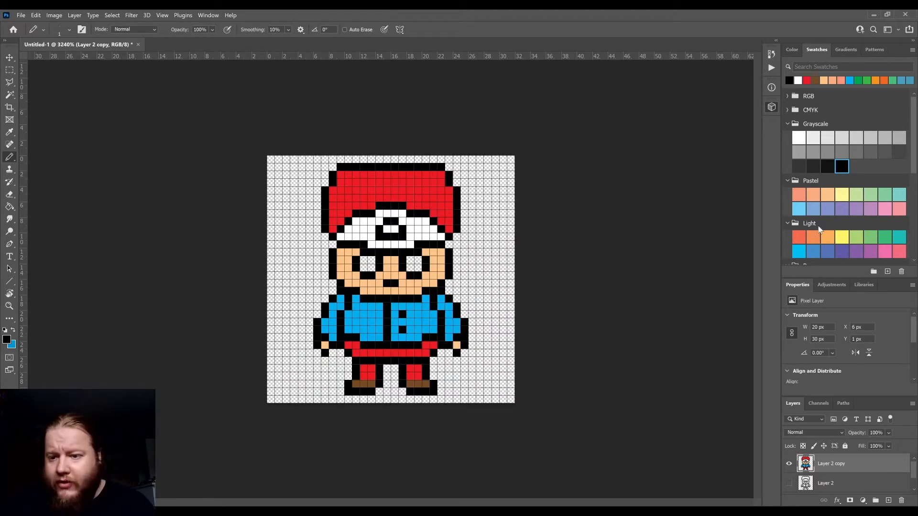
scroll(860, 210, down, 3)
click(844, 218)
click(391, 228)
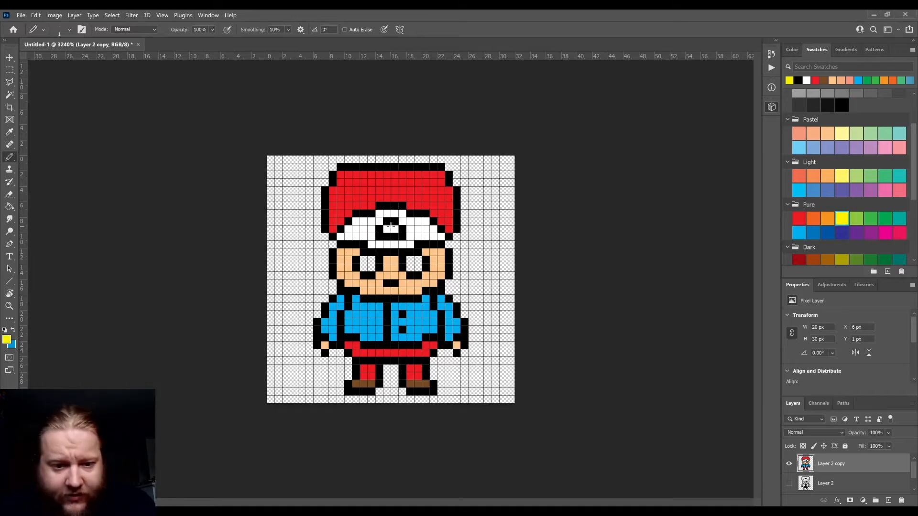
scroll(488, 245, down, 2)
scroll(487, 245, up, 3)
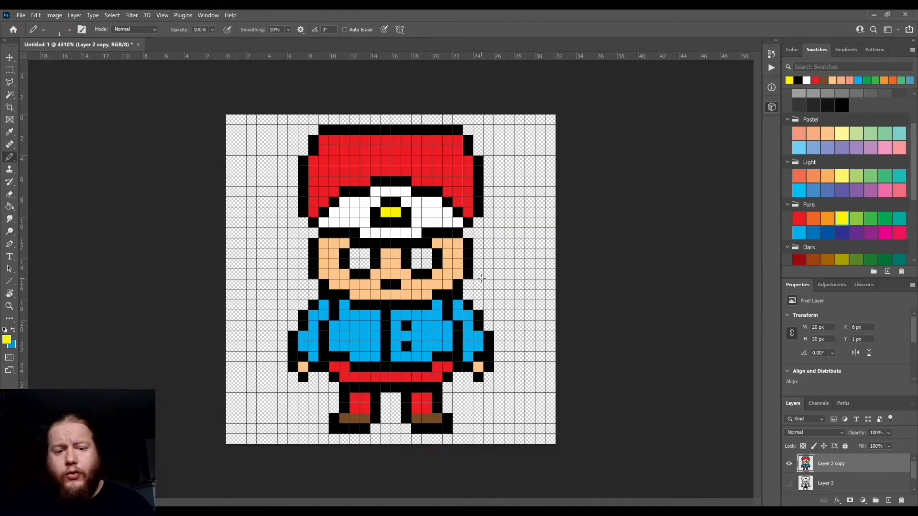
Pencil the inside of both eyes with white from the Grayscale swatches
scroll(846, 191, up, 3)
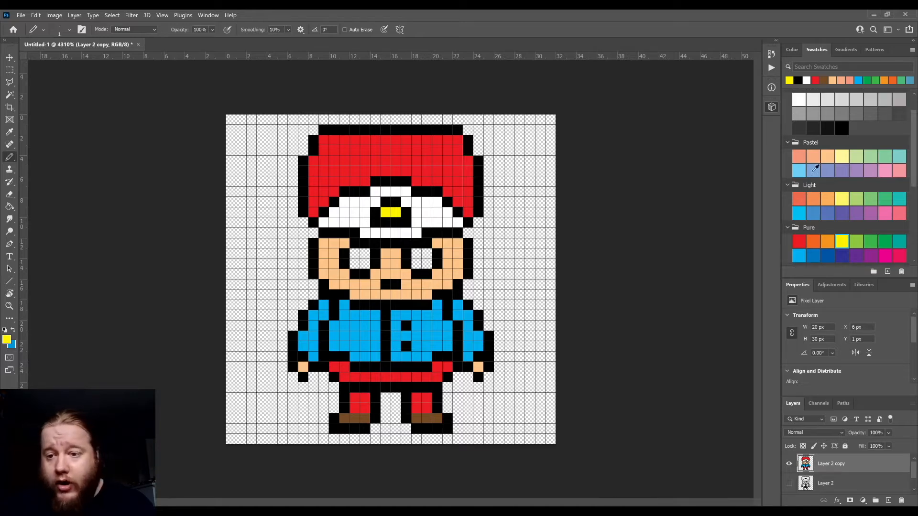
click(798, 137)
drag(426, 254, 414, 260)
drag(355, 252, 364, 263)
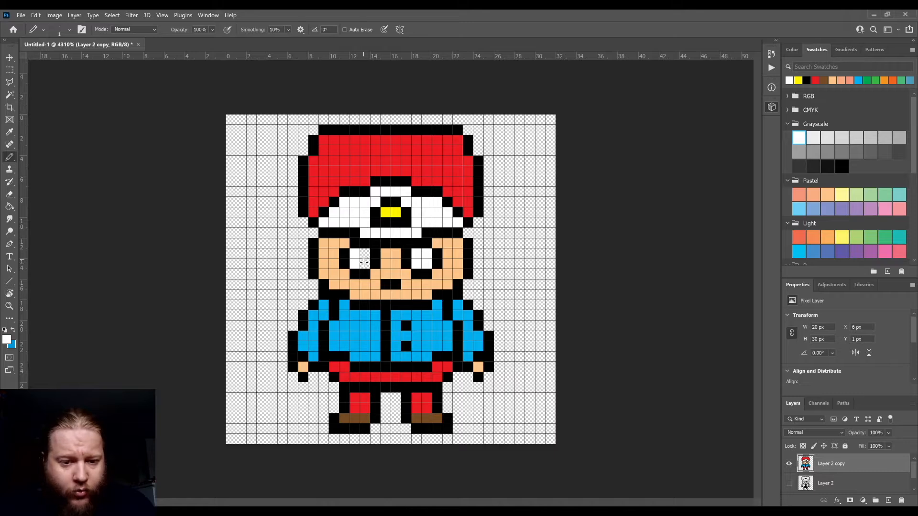
Set the foreground colour to the light blue that starts the second row of the Pure swatches
scroll(825, 190, down, 3)
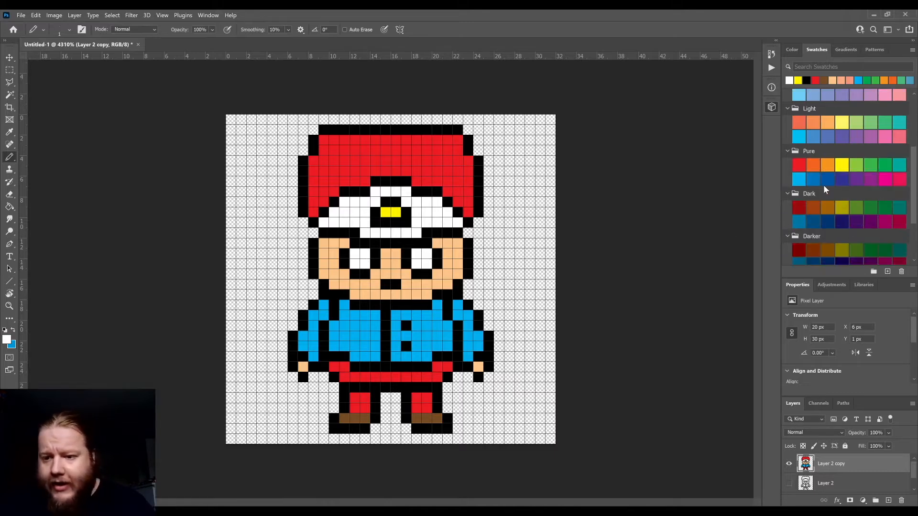
scroll(824, 189, down, 1)
scroll(825, 188, up, 1)
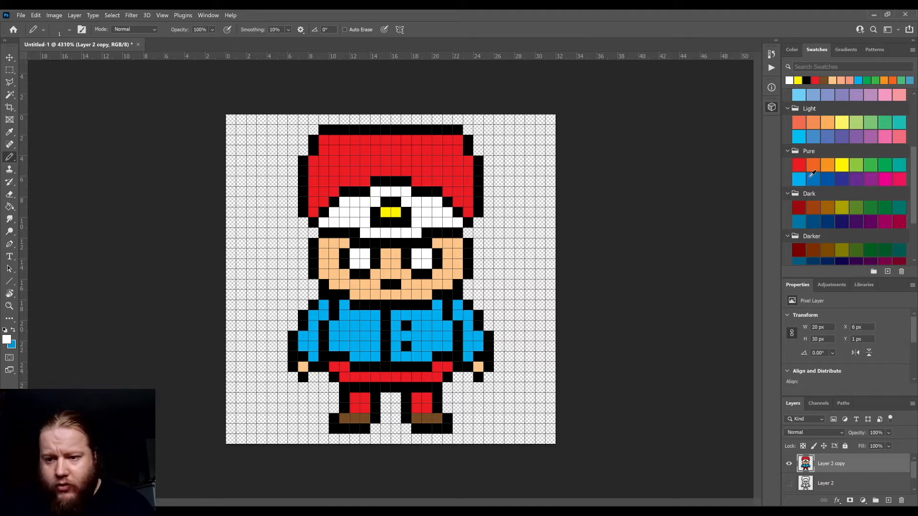
click(800, 178)
click(364, 264)
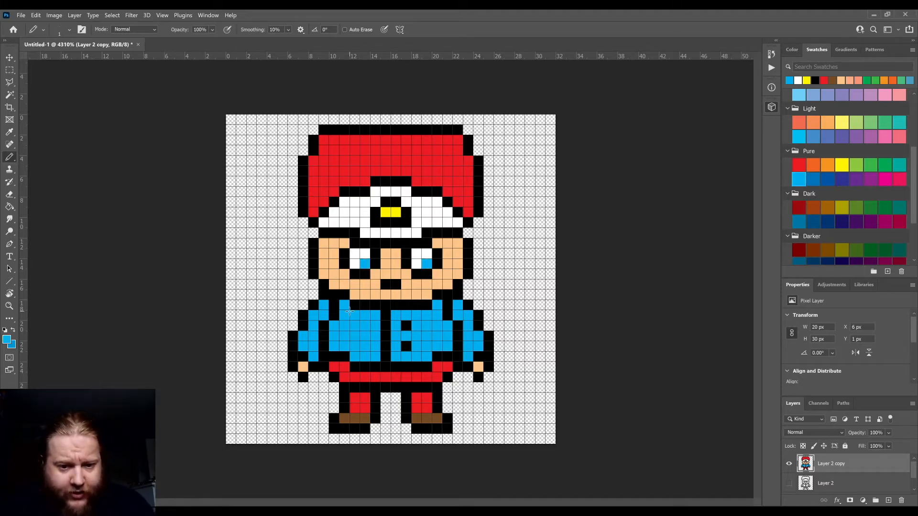
click(355, 263)
key(ctrl+z)
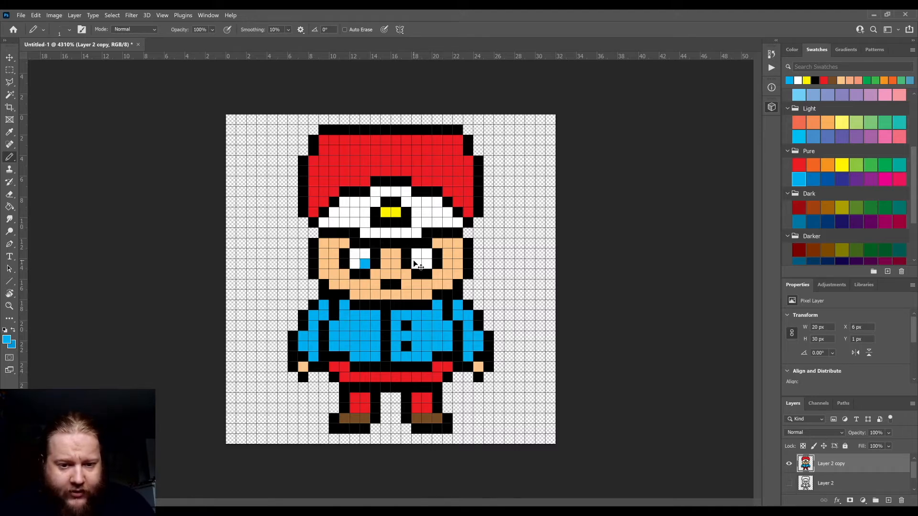
key(ctrl+z)
click(418, 263)
click(426, 263)
click(364, 264)
click(355, 264)
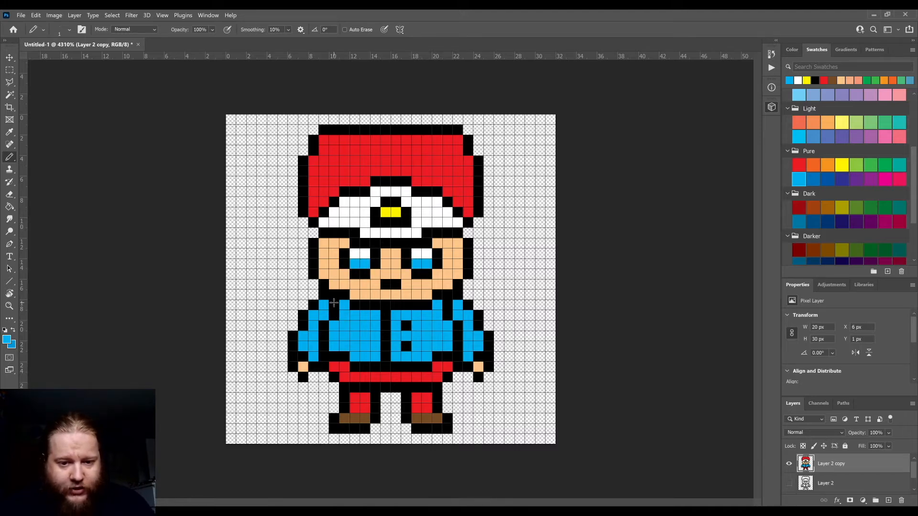
key(ctrl+z)
key(ctrl+z)
key(ctrl+z)
key(ctrl+z)
Pencil one light blue pupil pixel in the lower inner corner of each eye
click(365, 263)
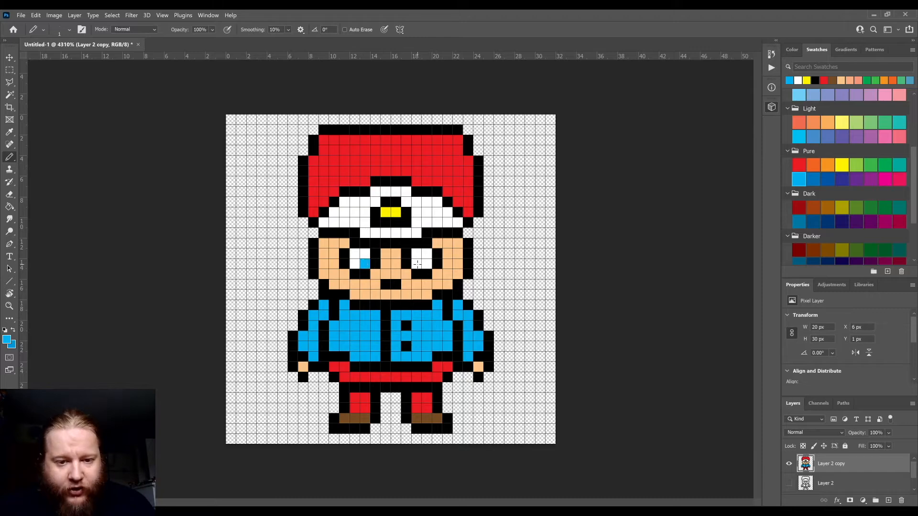
click(416, 263)
scroll(472, 334, down, 5)
scroll(470, 337, up, 7)
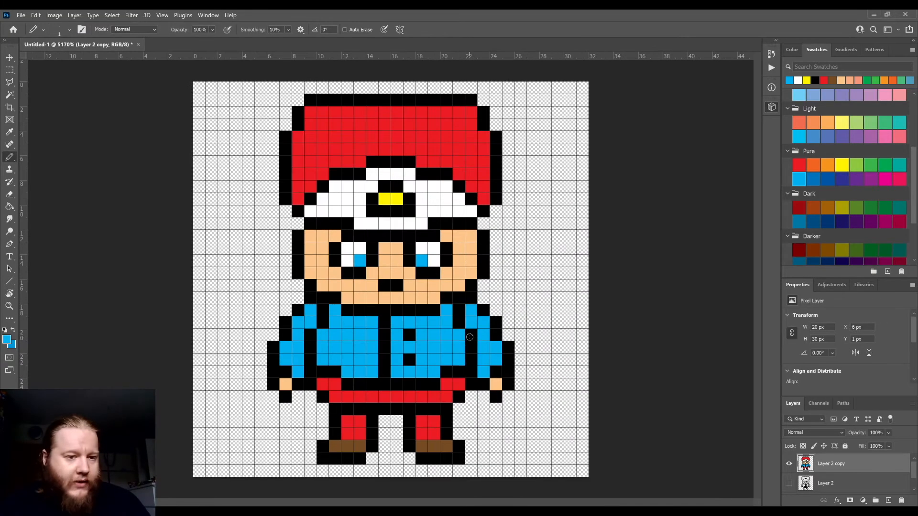
scroll(469, 337, down, 1)
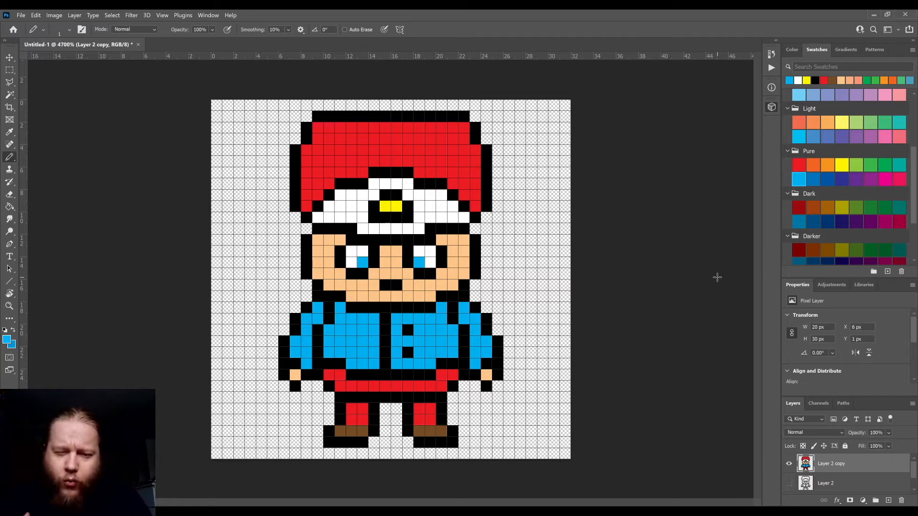
scroll(819, 214, down, 4)
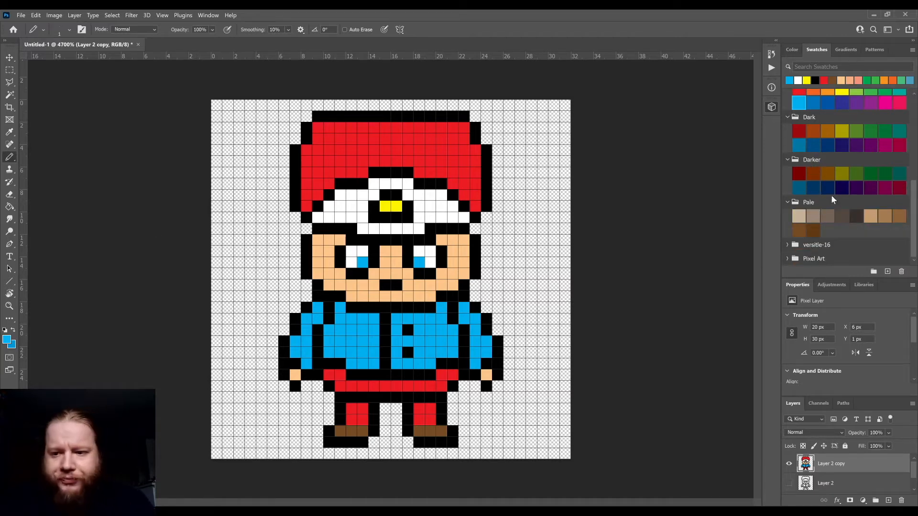
scroll(833, 117, up, 4)
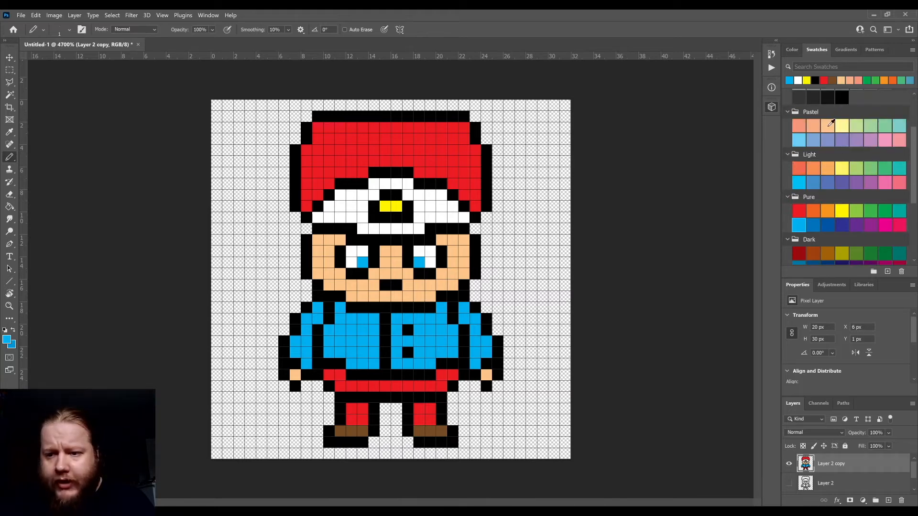
click(828, 124)
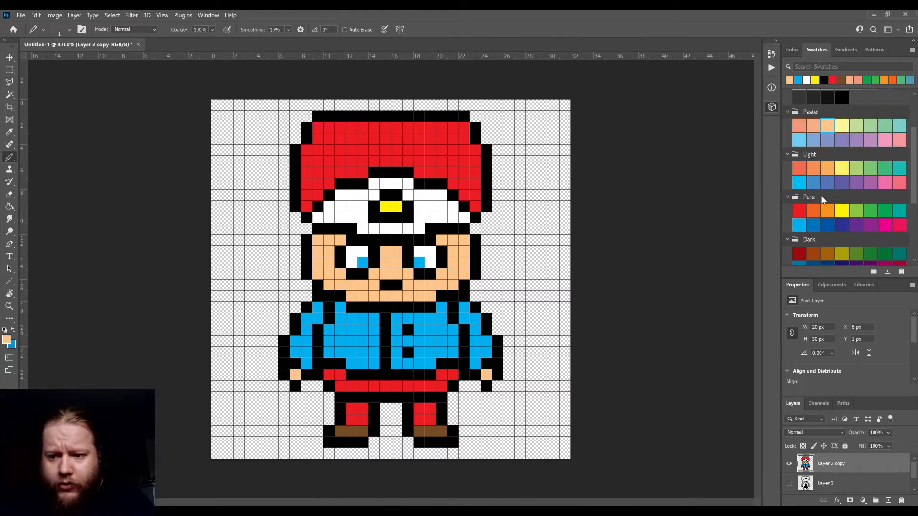
scroll(834, 125, down, 1)
scroll(835, 133, up, 2)
click(812, 133)
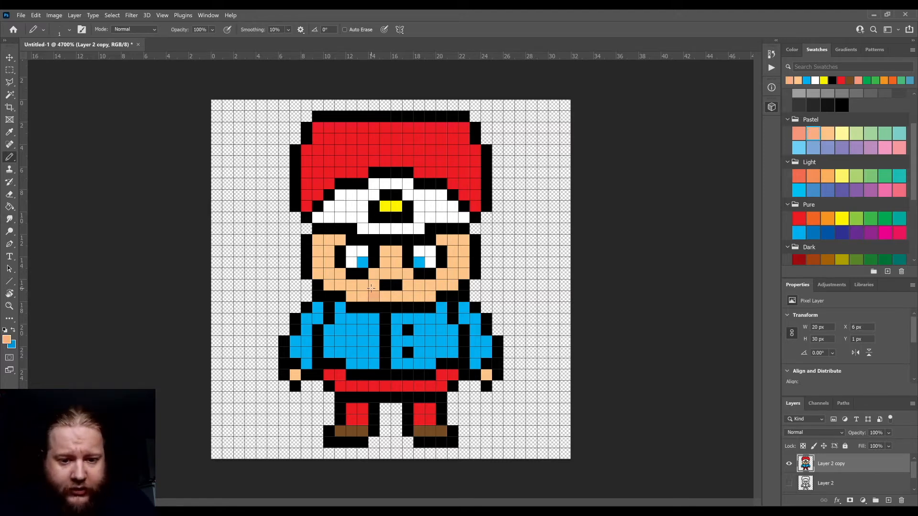
click(828, 133)
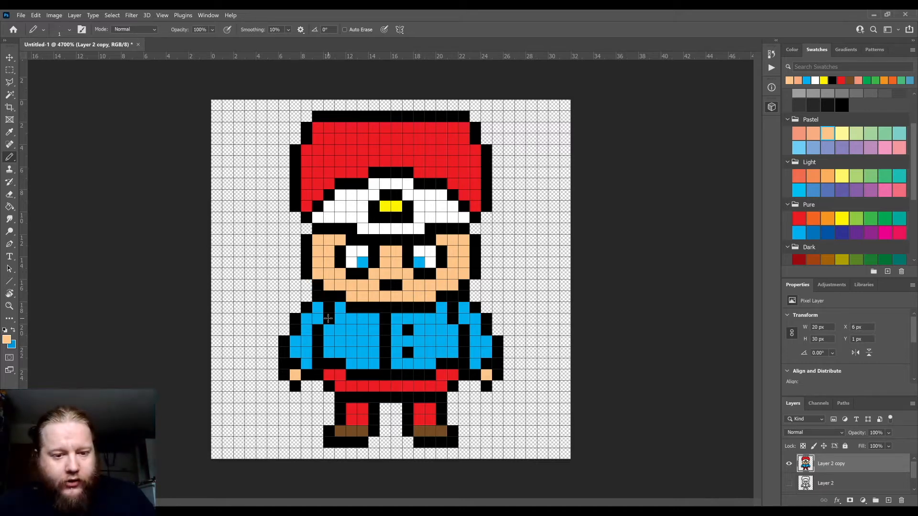
key(Tab)
key(Tab)
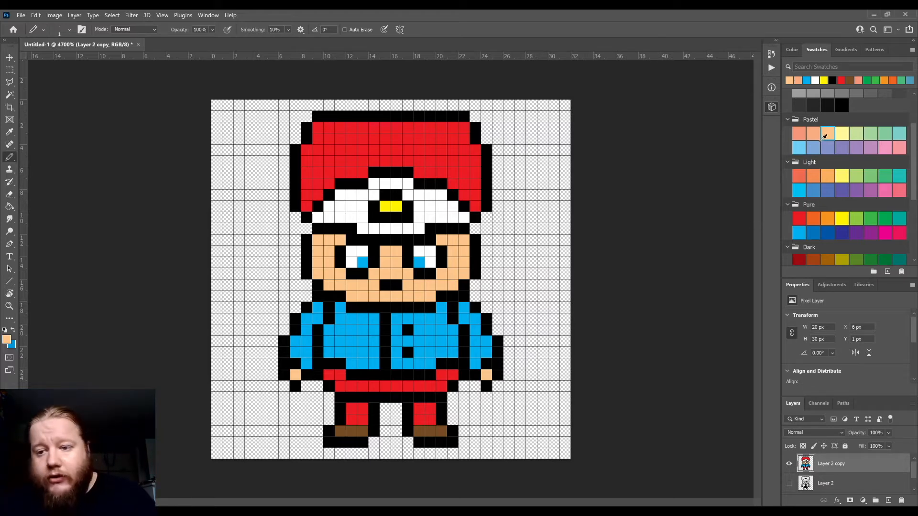
Recolour the black outline around the sides and chin of the face with the brown from the Dark swatches
scroll(834, 146, down, 4)
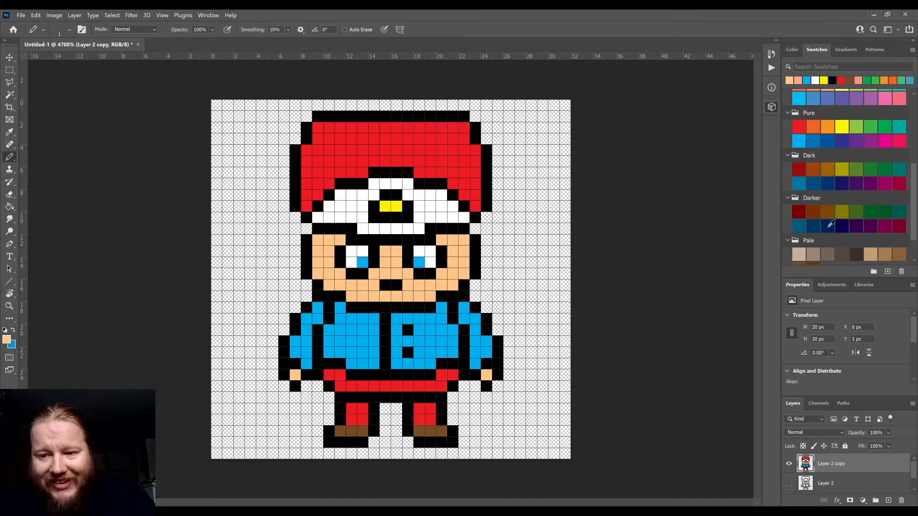
click(830, 207)
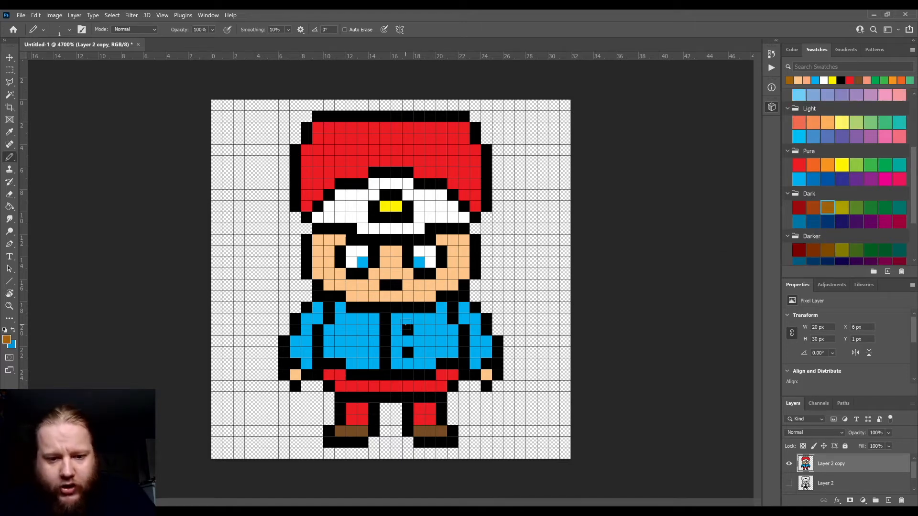
click(336, 295)
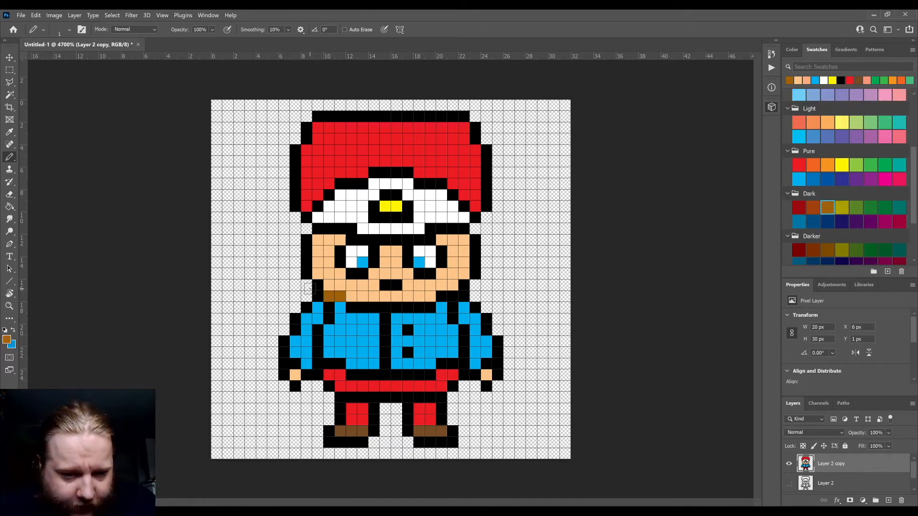
scroll(831, 203, up, 2)
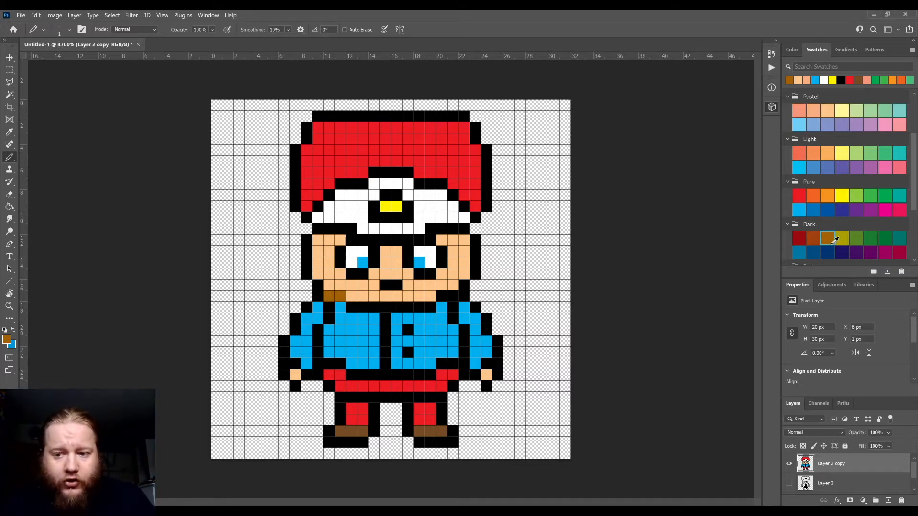
click(317, 285)
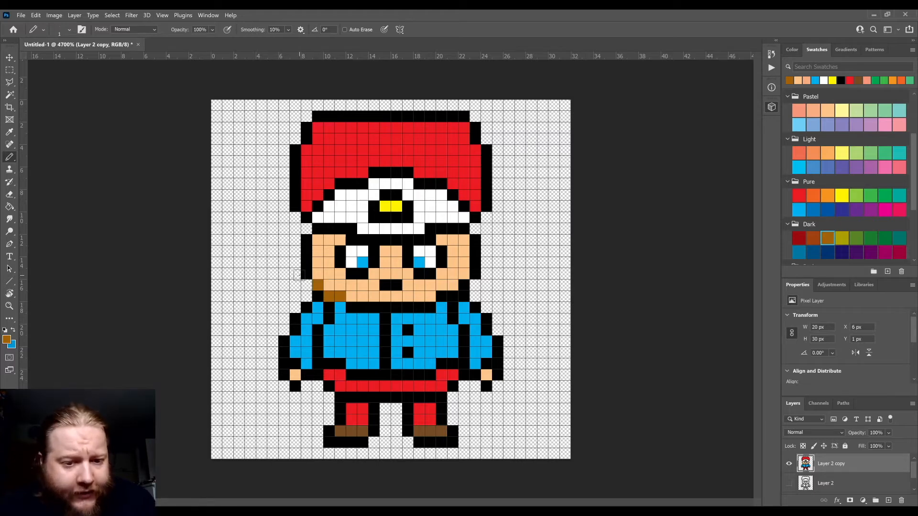
drag(305, 274, 306, 239)
mouse_move(352, 306)
mouse_down()
mouse_move(429, 307)
mouse_move(456, 296)
mouse_move(476, 268)
mouse_move(476, 237)
mouse_up()
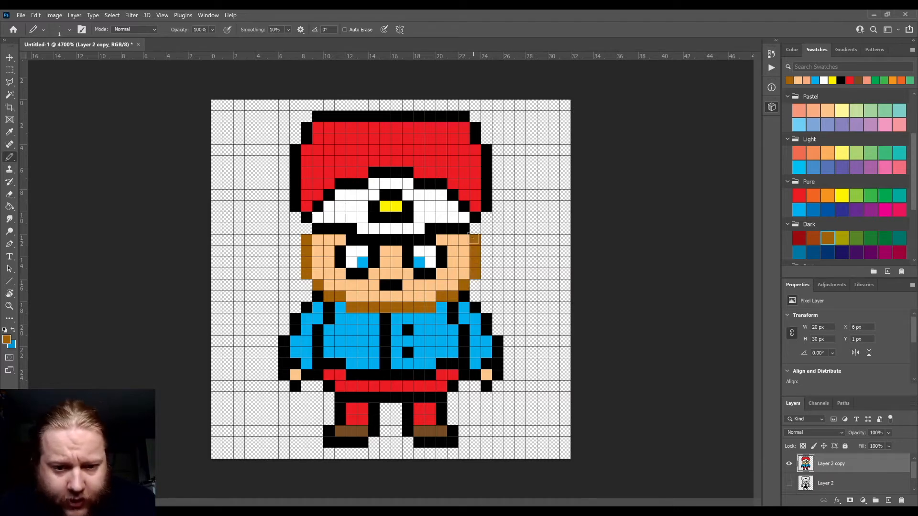
Recolour the black outlines around both eyes and the black mouth pixels with the same Dark brown
click(408, 252)
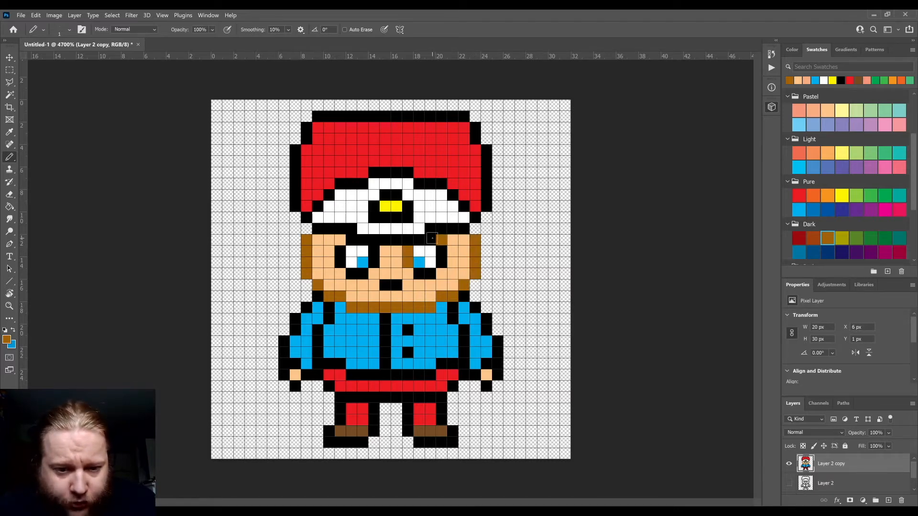
mouse_move(432, 241)
mouse_down()
mouse_move(442, 263)
mouse_move(385, 285)
mouse_move(341, 262)
mouse_move(339, 248)
mouse_up()
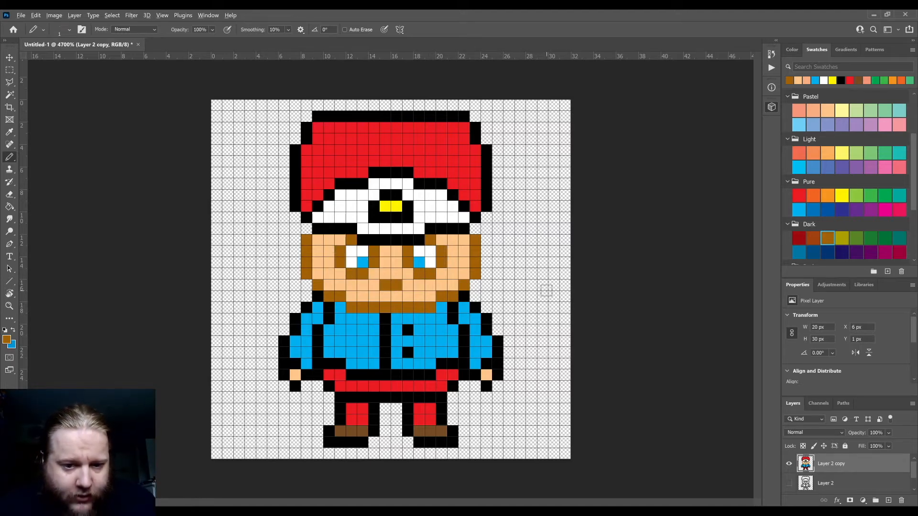
scroll(547, 290, down, 3)
scroll(509, 318, up, 3)
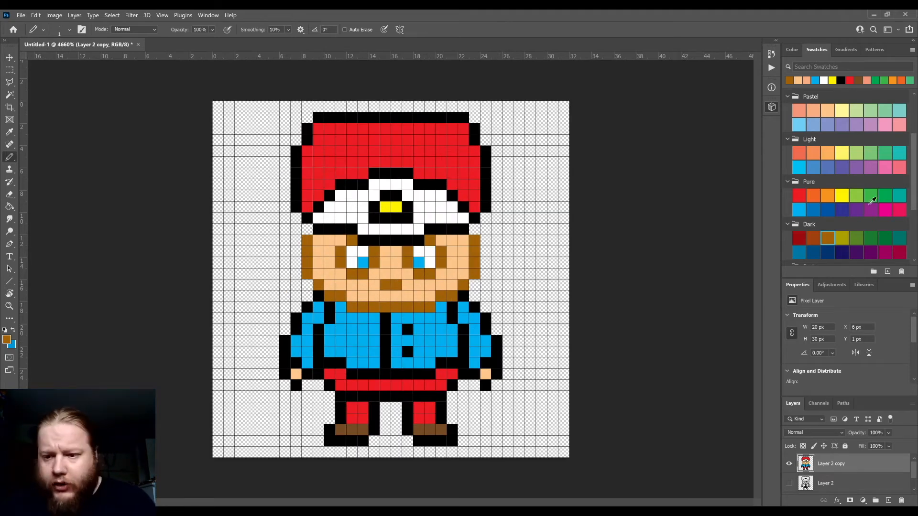
Recolour the outline of the cap's red part in the Darker swatches' dark red, and the emblem's outline in their olive
scroll(841, 197, down, 1)
scroll(842, 197, down, 1)
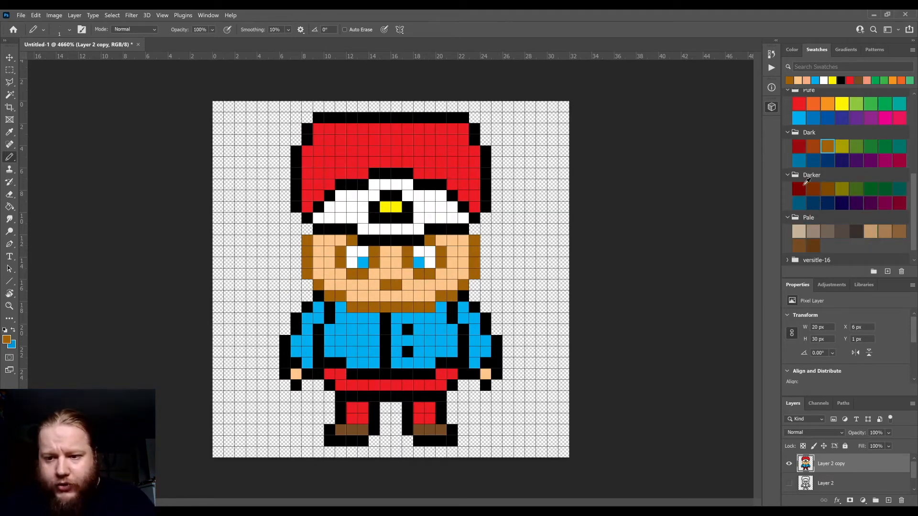
click(803, 186)
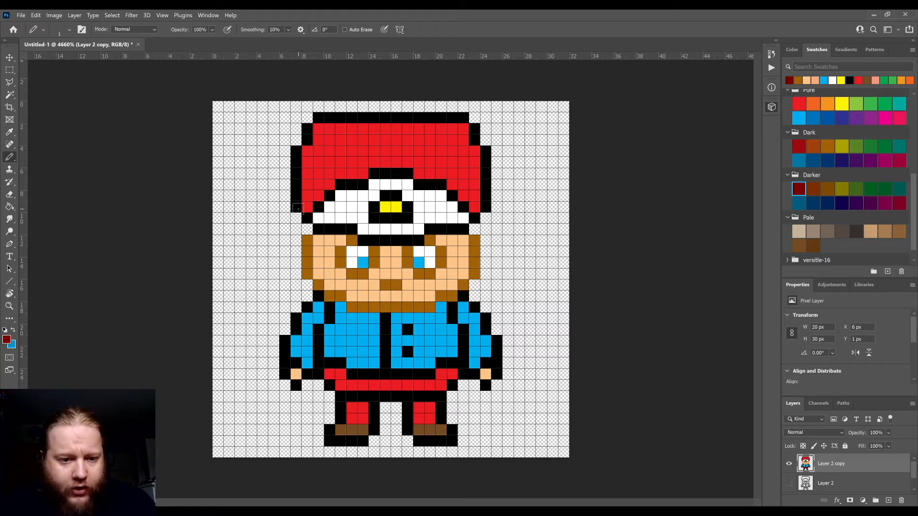
mouse_move(297, 203)
mouse_down()
mouse_move(295, 148)
mouse_move(310, 125)
mouse_move(444, 117)
mouse_move(466, 120)
mouse_move(485, 153)
mouse_move(481, 208)
mouse_move(463, 210)
mouse_move(424, 182)
mouse_move(372, 173)
mouse_move(337, 182)
mouse_move(308, 221)
mouse_up()
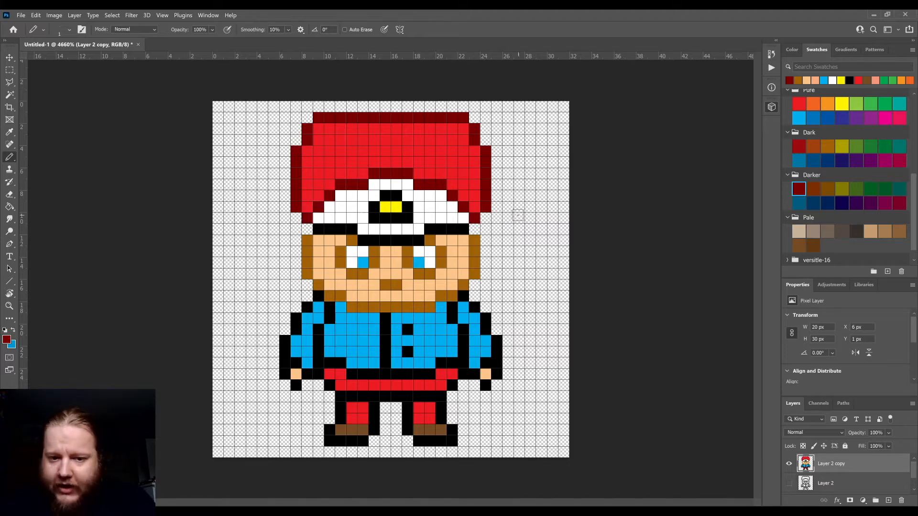
click(844, 186)
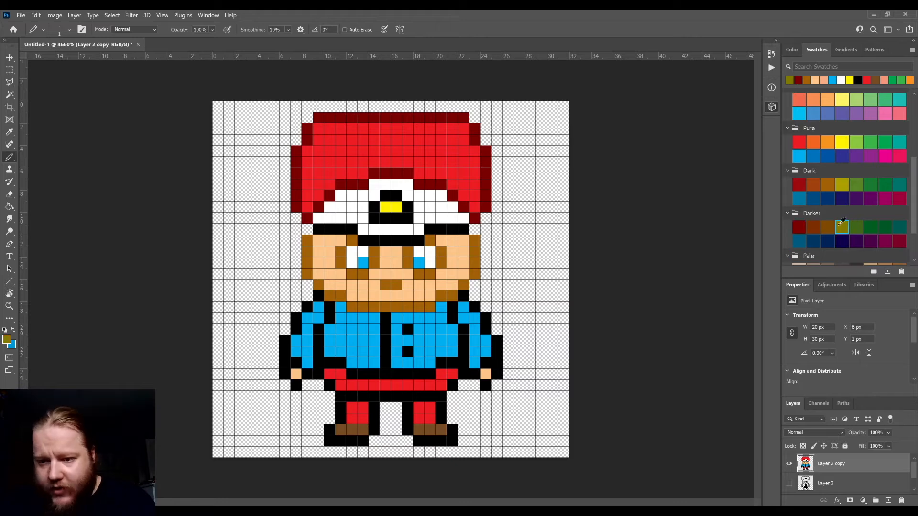
mouse_move(397, 195)
mouse_down()
mouse_move(385, 195)
mouse_move(401, 195)
mouse_move(408, 213)
mouse_move(376, 218)
mouse_move(374, 204)
mouse_up()
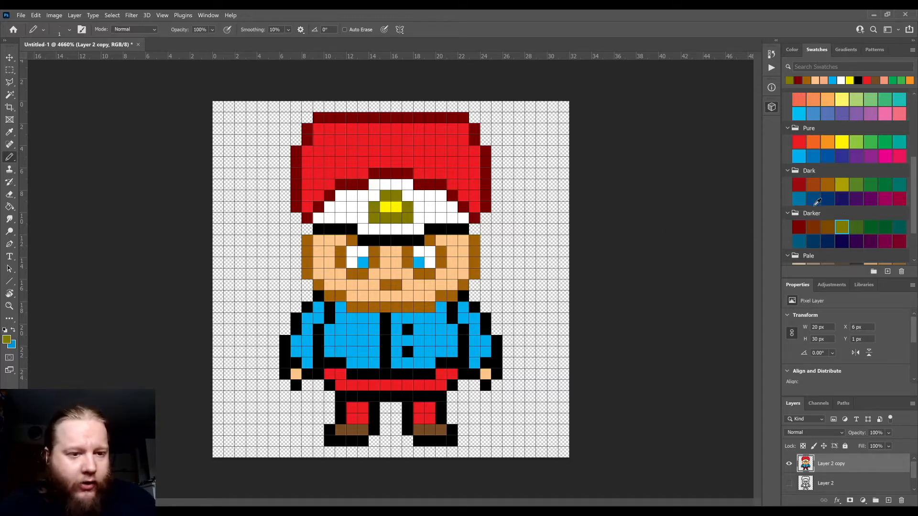
Recolour the black outline of the jacket's left sleeve, including the shoulder and cuff, with the dark blue from the Darker swatches
scroll(842, 216, down, 1)
scroll(847, 145, up, 2)
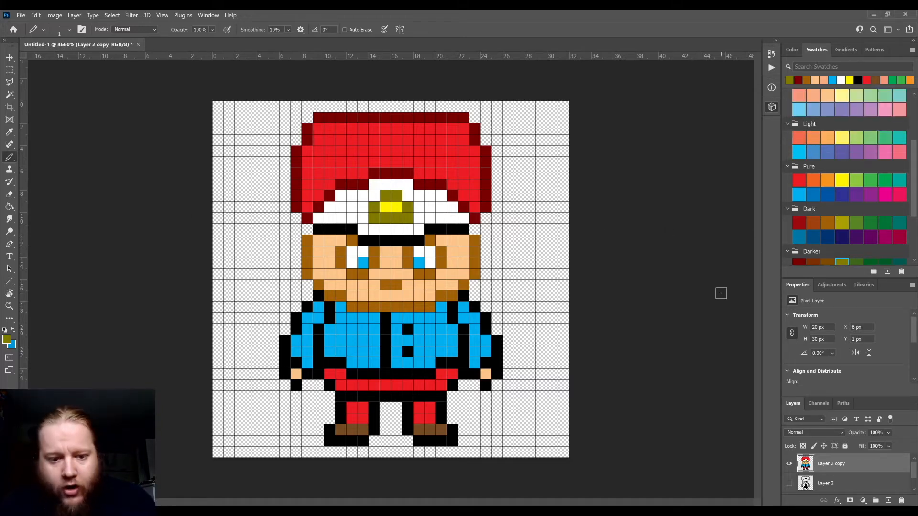
scroll(841, 227, down, 2)
click(798, 210)
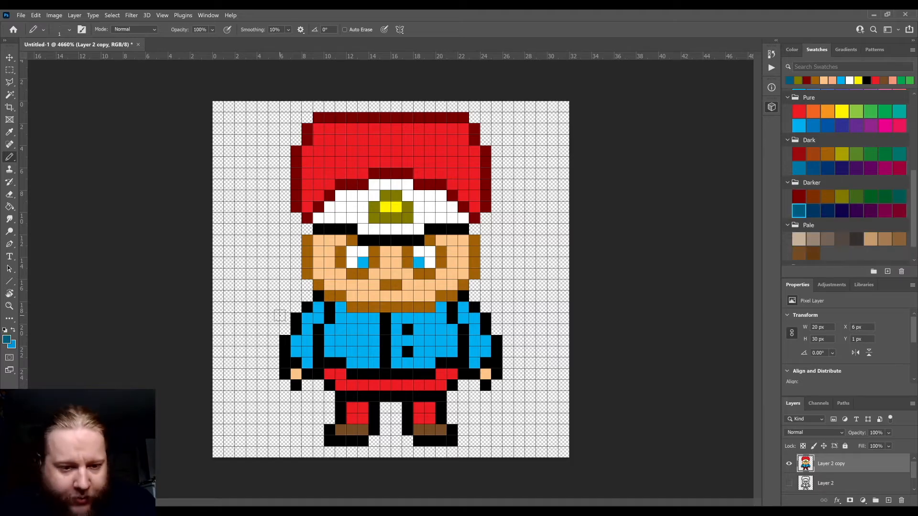
mouse_move(318, 297)
mouse_down()
mouse_move(329, 320)
mouse_move(313, 369)
mouse_up()
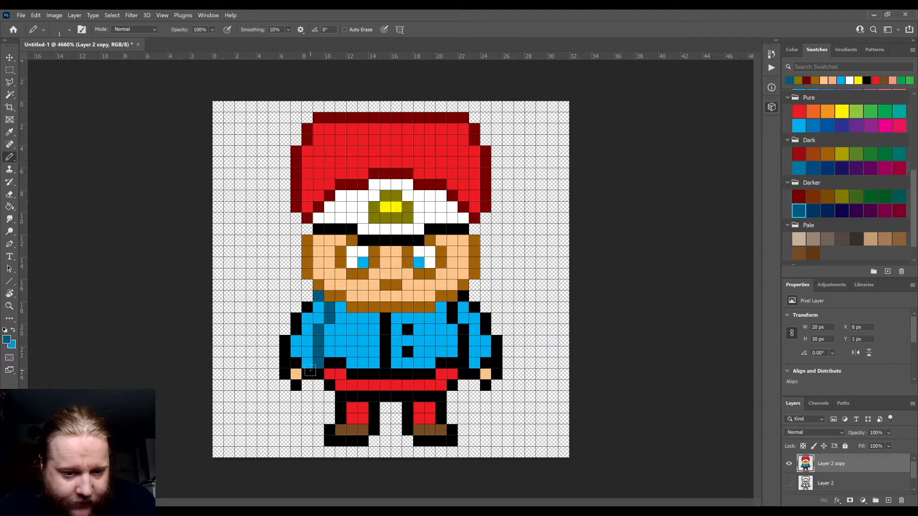
click(307, 373)
click(296, 362)
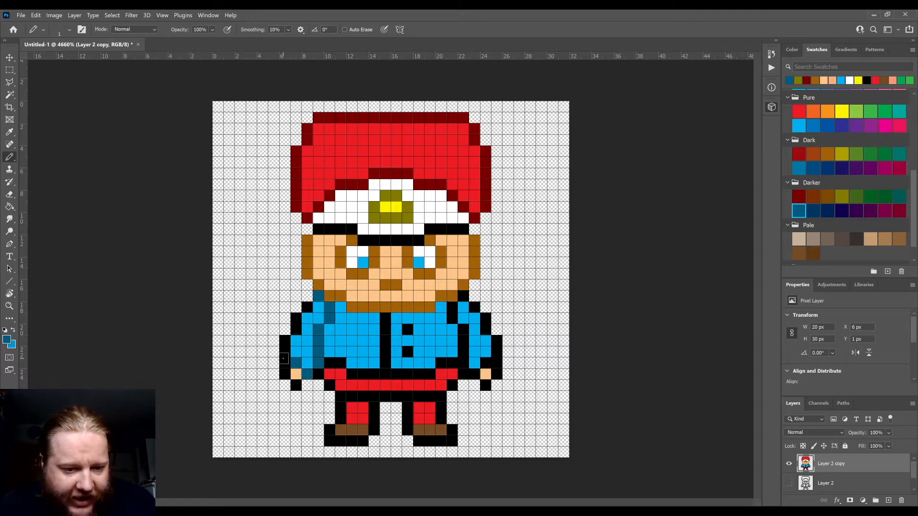
click(284, 360)
click(284, 350)
click(285, 340)
click(295, 329)
click(296, 318)
click(307, 306)
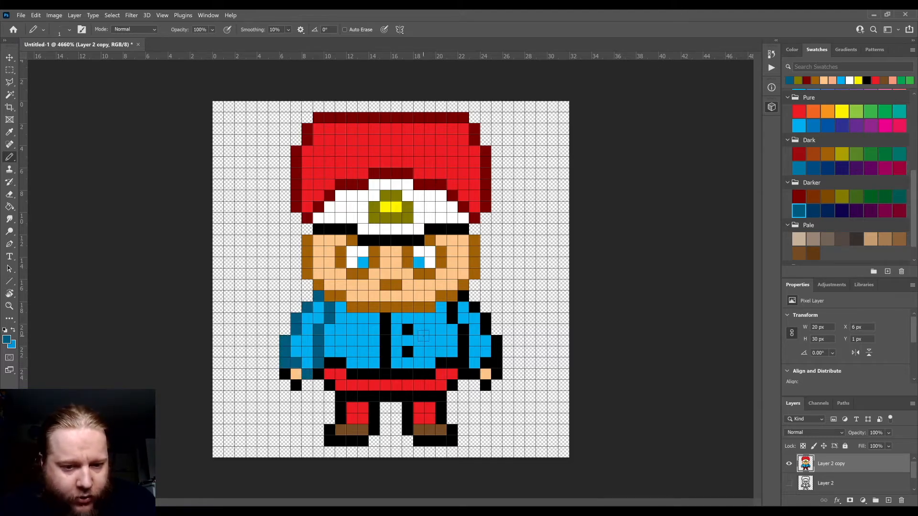
Recolour the black outline of the jacket's right sleeve, from shoulder to cuff, with the same Darker blue
click(452, 308)
click(463, 297)
click(474, 309)
click(486, 319)
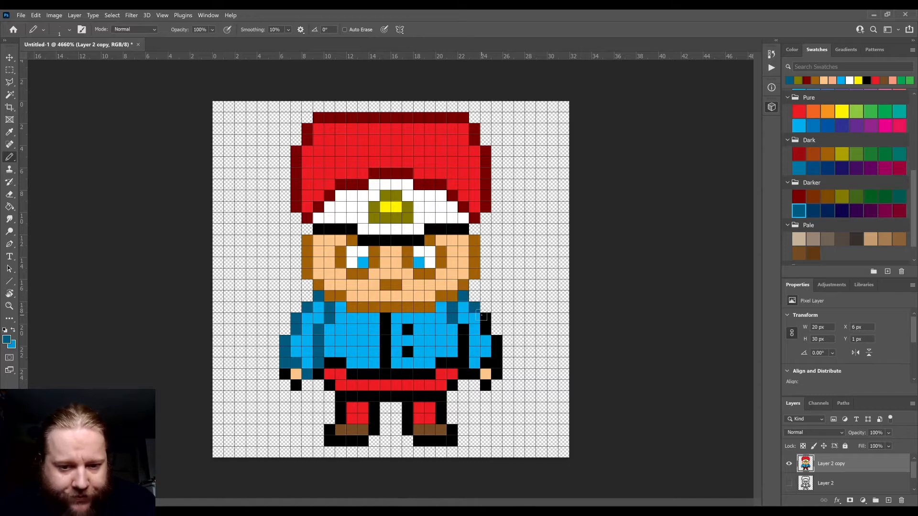
click(485, 330)
click(496, 341)
click(496, 352)
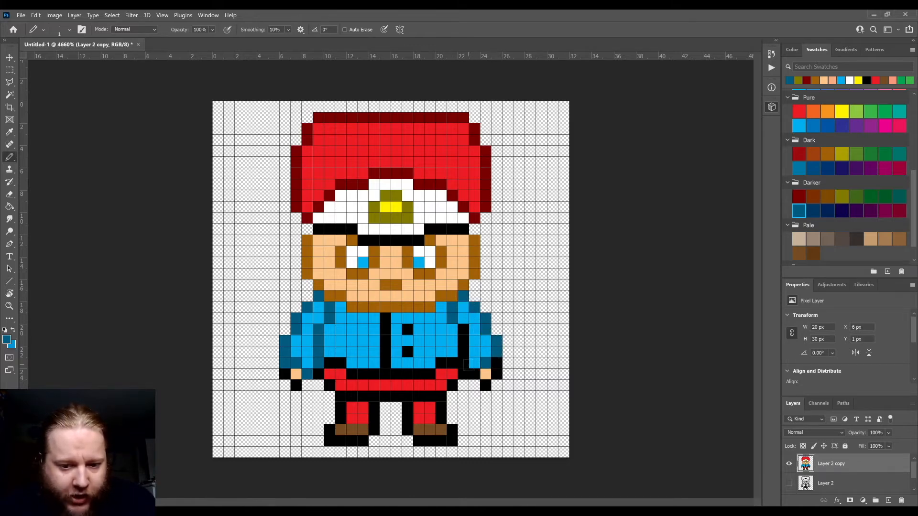
click(472, 373)
drag(461, 363, 461, 329)
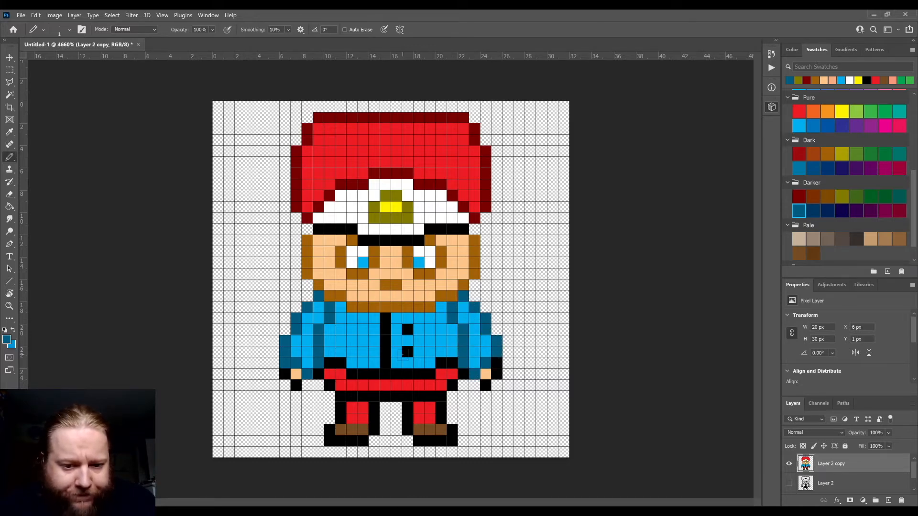
Recolour the jacket's vertical front line, bottom hem and two buttons with the same Darker blue
drag(382, 366, 385, 315)
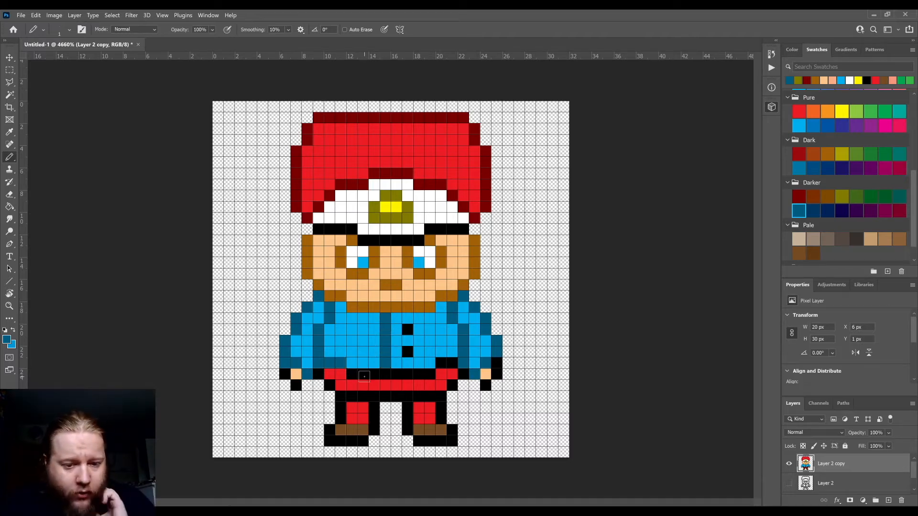
mouse_move(352, 374)
mouse_down()
mouse_move(429, 367)
mouse_move(452, 361)
mouse_up()
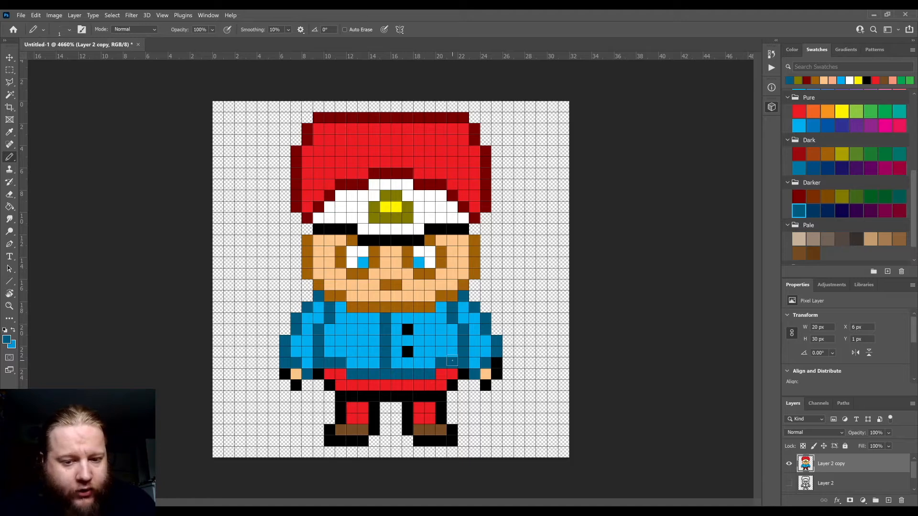
click(407, 351)
click(415, 331)
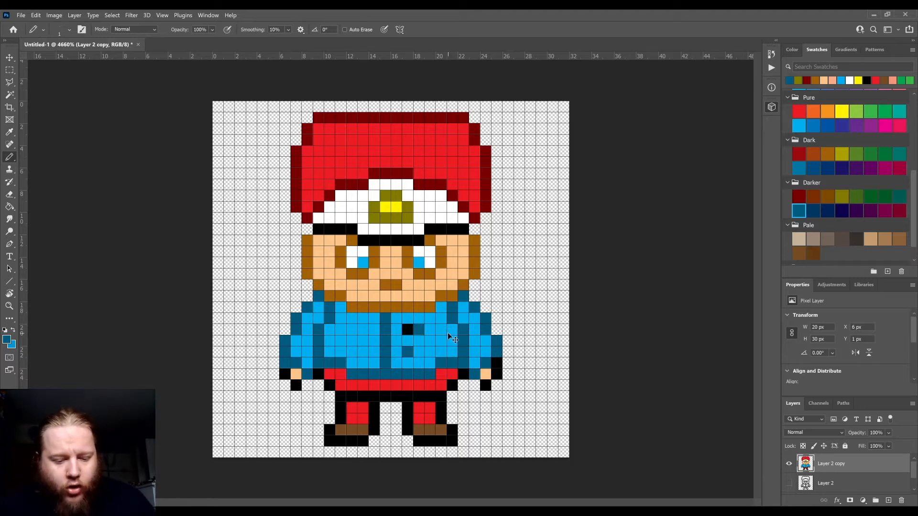
key(ctrl+z)
click(407, 329)
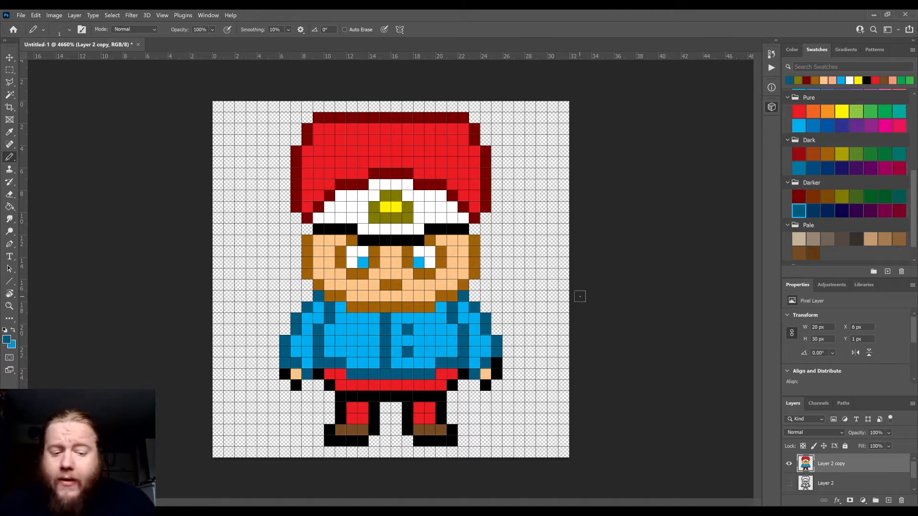
Recolour the outlines of both hands with the brown sampled from the face, and the right cuff's outer corner pixel with the jacket's dark blue
scroll(817, 189, up, 3)
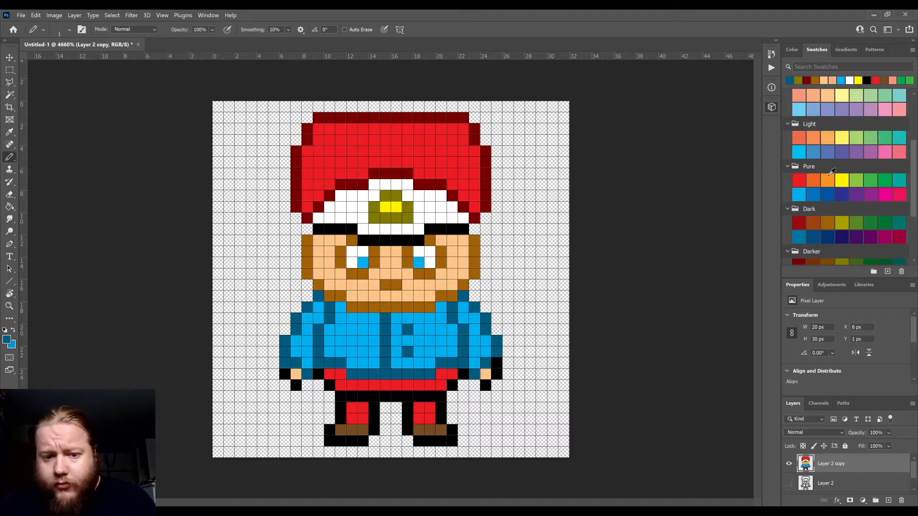
alt+click(434, 275)
click(497, 374)
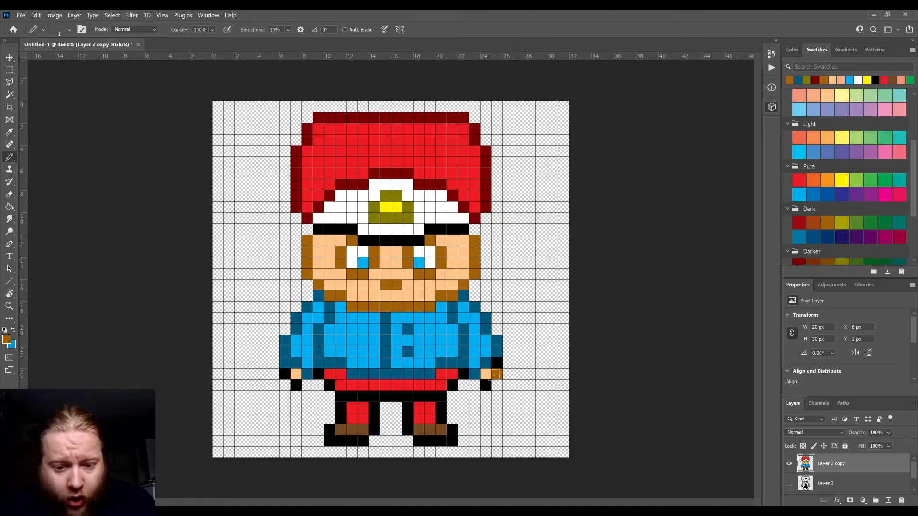
click(485, 385)
click(496, 363)
click(296, 385)
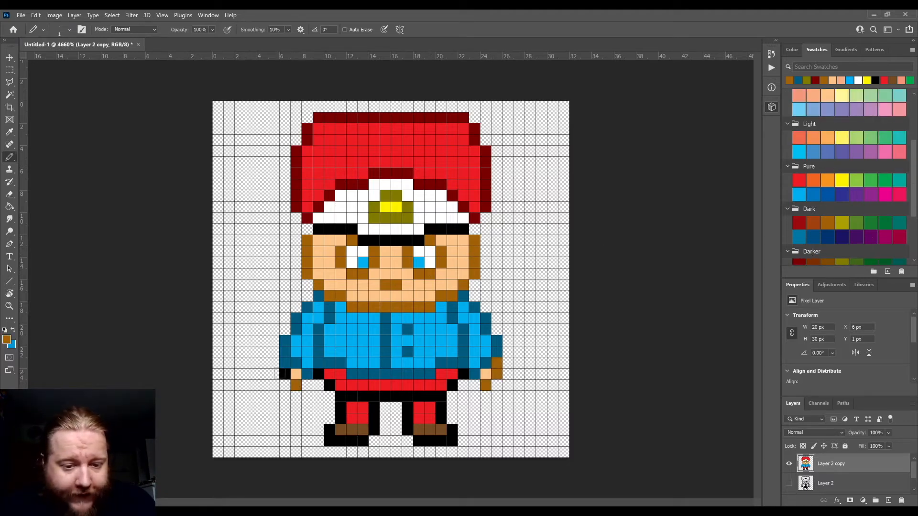
click(285, 375)
alt+click(475, 351)
click(497, 363)
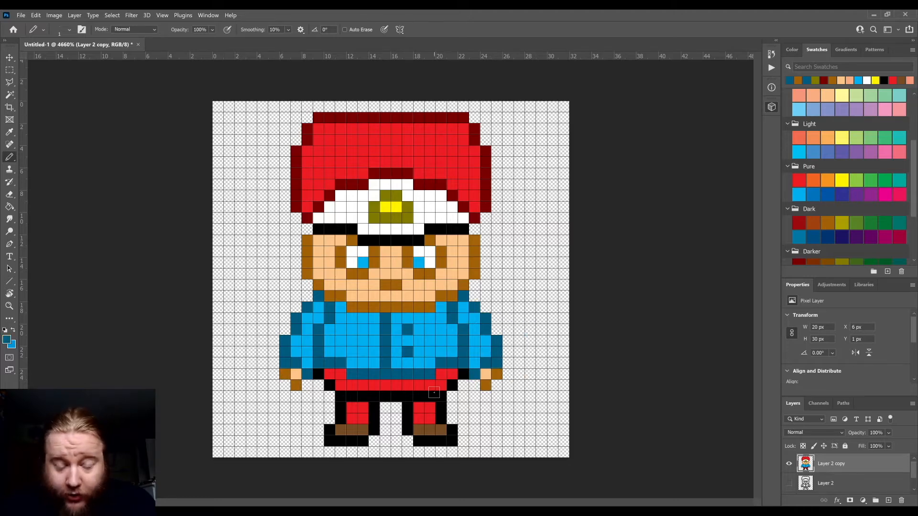
Recolour the black outlines of the red trousers and both legs with the dark red from the Darker swatches
scroll(811, 221, down, 2)
click(799, 220)
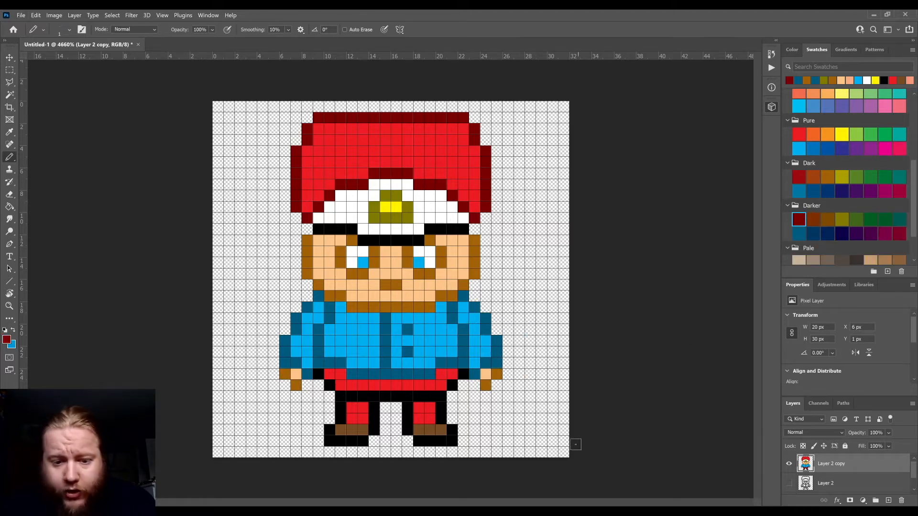
click(454, 385)
click(463, 374)
mouse_move(439, 396)
mouse_down()
mouse_move(340, 392)
mouse_move(340, 418)
mouse_up()
click(373, 419)
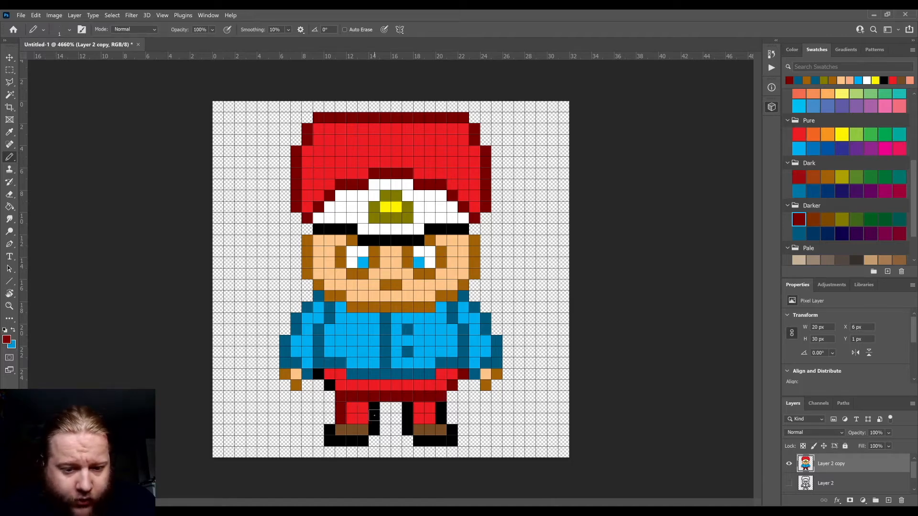
click(373, 408)
mouse_move(407, 409)
mouse_down()
mouse_move(407, 418)
mouse_move(441, 419)
mouse_up()
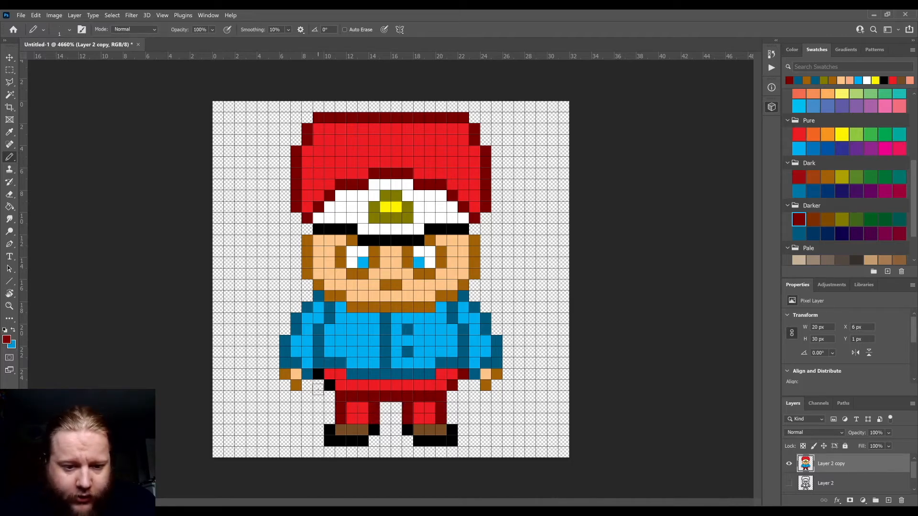
click(330, 385)
click(319, 375)
Recolour the black outlines of both shoes with the darkest brown from the Pale swatches
scroll(426, 409, down, 2)
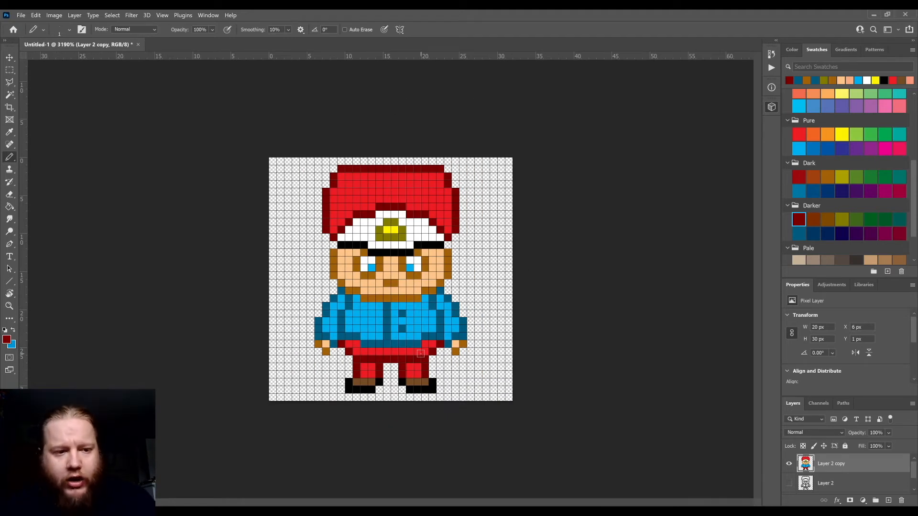
scroll(420, 354, up, 2)
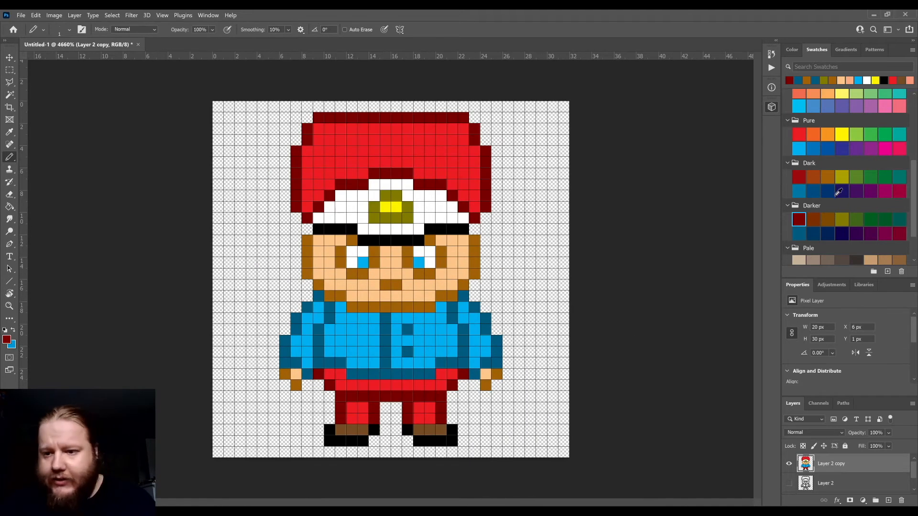
scroll(813, 229, down, 2)
click(817, 232)
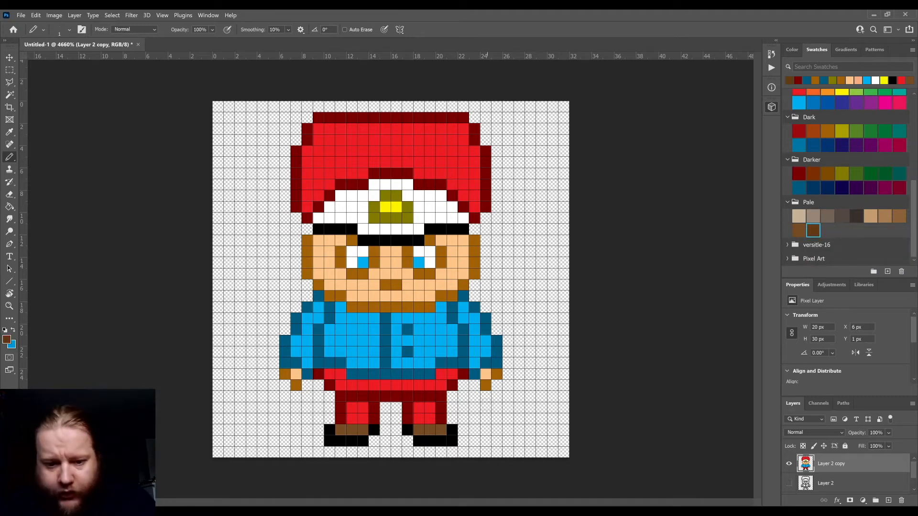
mouse_move(453, 428)
mouse_down()
mouse_move(446, 443)
mouse_move(417, 442)
mouse_up()
click(407, 429)
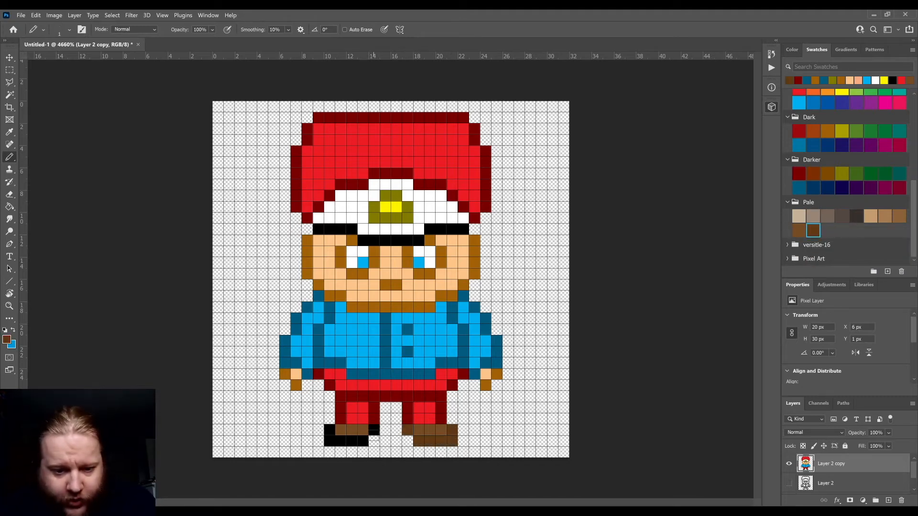
click(374, 430)
drag(362, 439, 329, 441)
click(329, 430)
scroll(489, 372, down, 5)
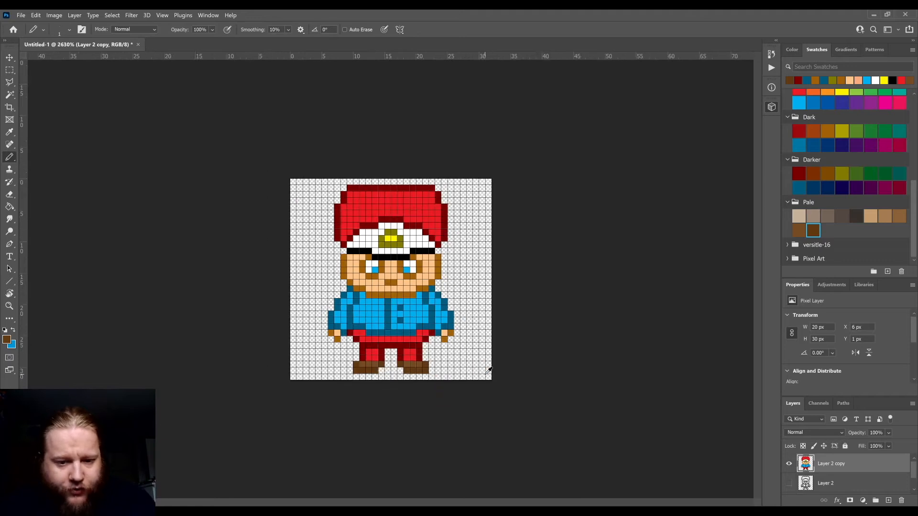
Add a new layer above Layer 2 copy and collapse the swatch groups from Pastel to Pale, leaving Grayscale open
scroll(490, 372, up, 5)
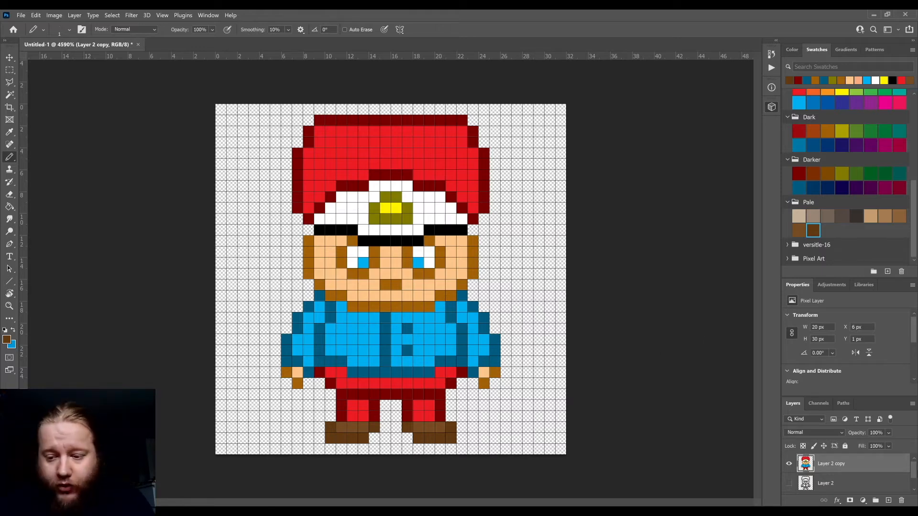
click(889, 499)
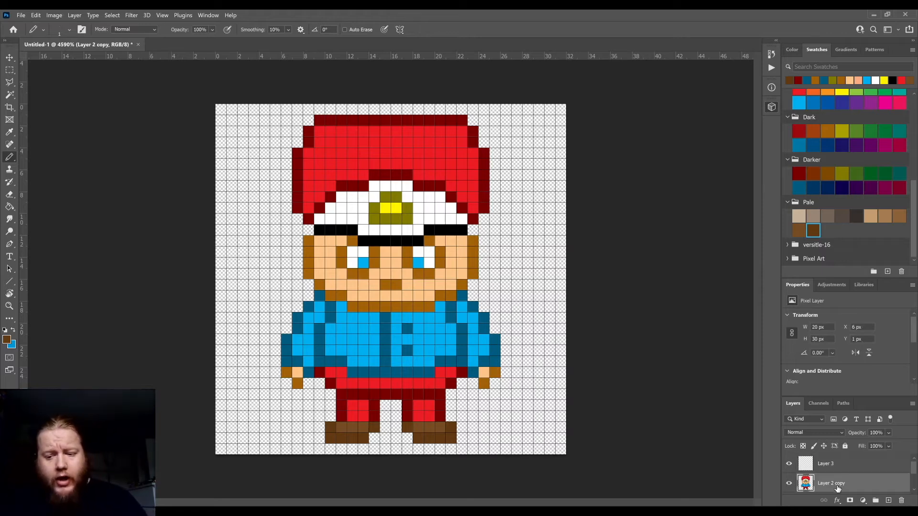
scroll(860, 138, up, 5)
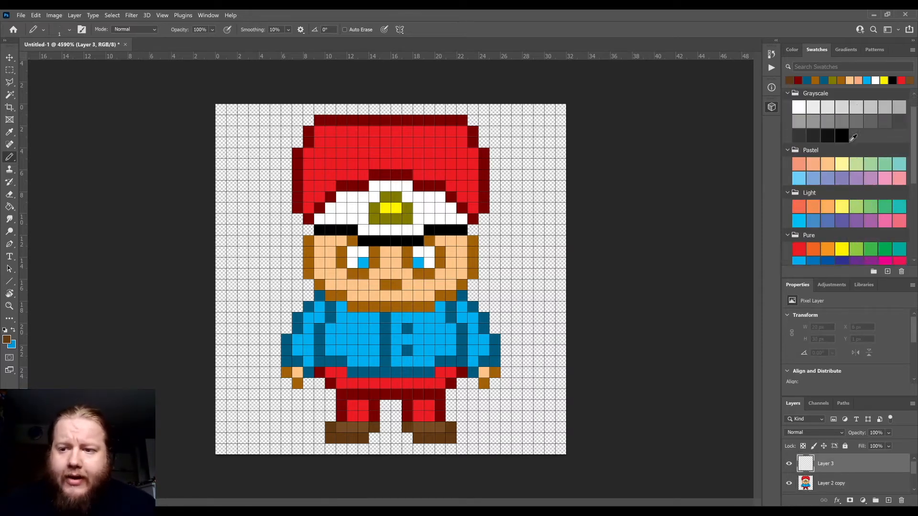
click(787, 180)
click(788, 195)
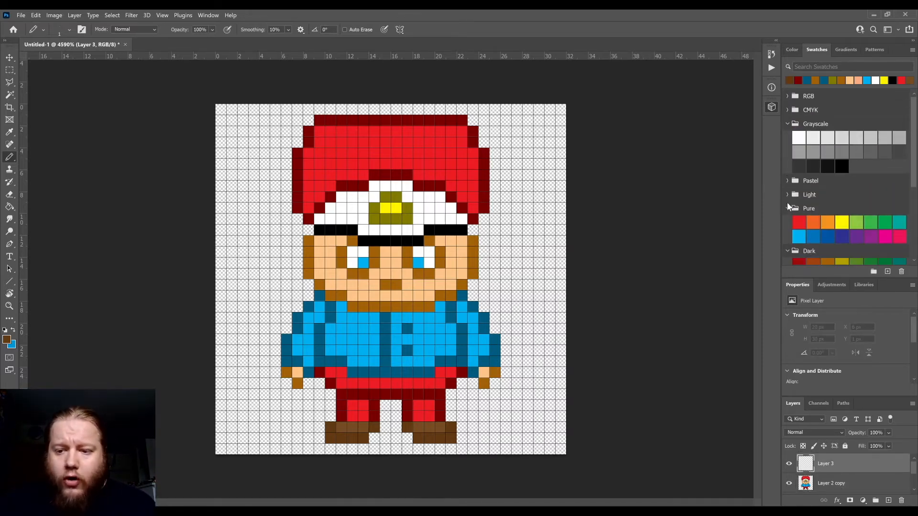
click(788, 208)
click(787, 222)
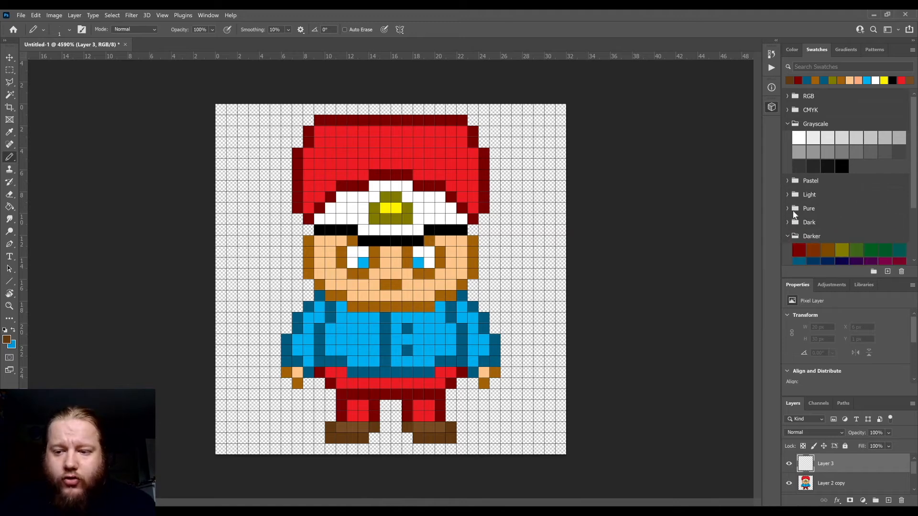
click(788, 236)
click(788, 249)
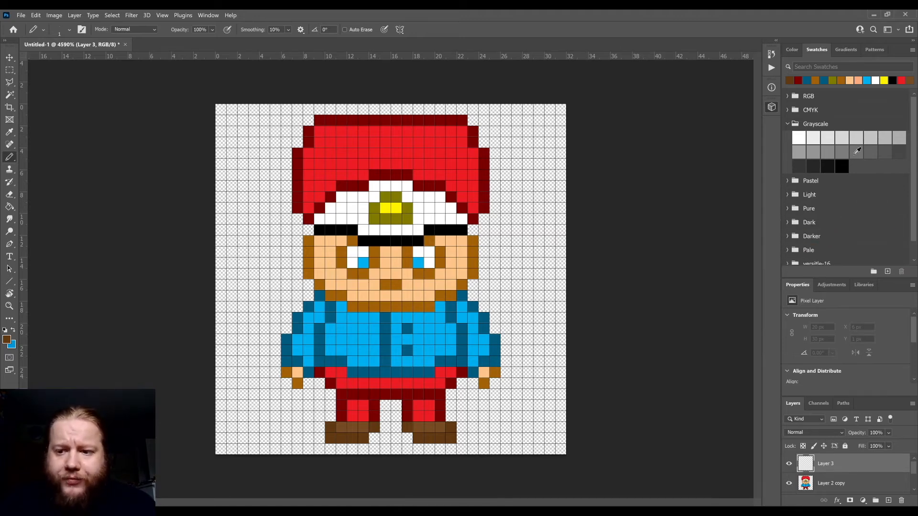
On the new layer, pencil a 5 × 5 px black arrow beside the head and a black line one pixel below the cap brim's outline
click(847, 165)
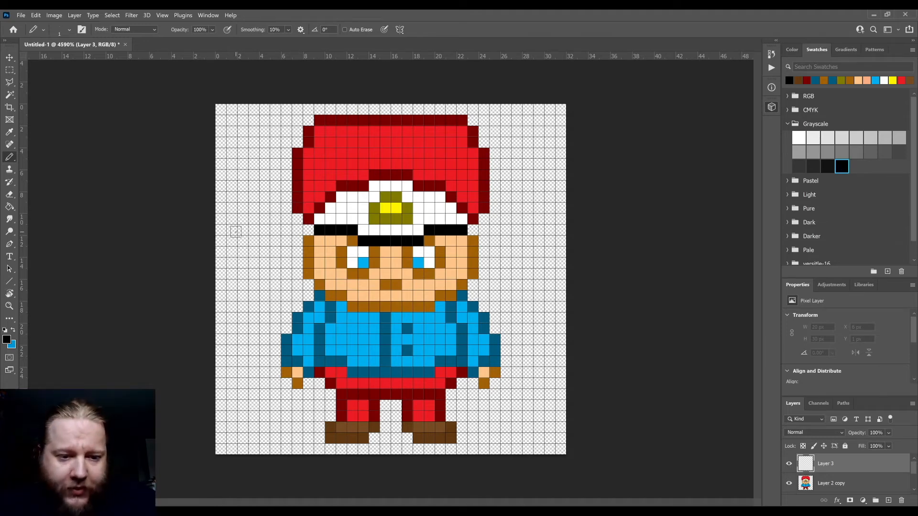
mouse_move(229, 204)
mouse_down()
mouse_move(265, 250)
mouse_move(241, 252)
mouse_move(238, 243)
mouse_move(275, 252)
mouse_move(276, 230)
mouse_up()
click(252, 250)
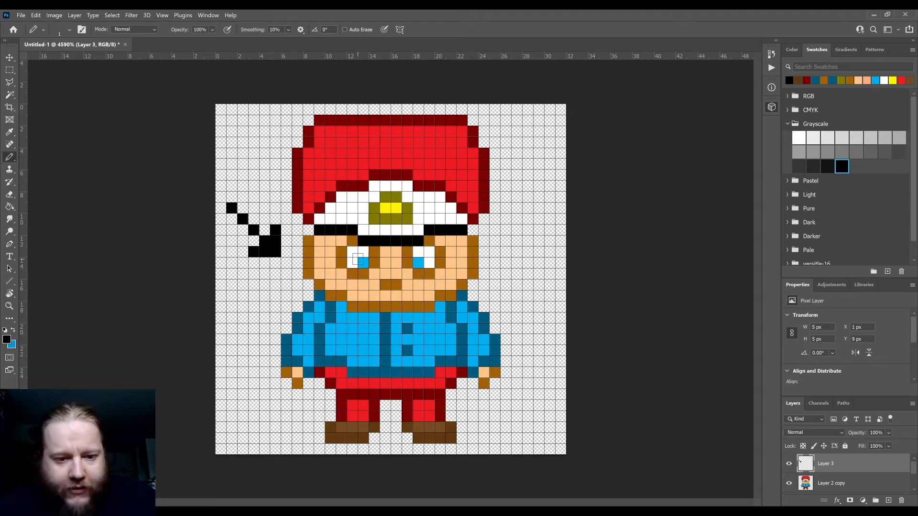
mouse_move(313, 244)
mouse_down()
mouse_move(419, 250)
mouse_move(474, 240)
mouse_up()
Lower the opacity of Layer 2 copy to 57% and make Layer 3 the active layer
click(840, 484)
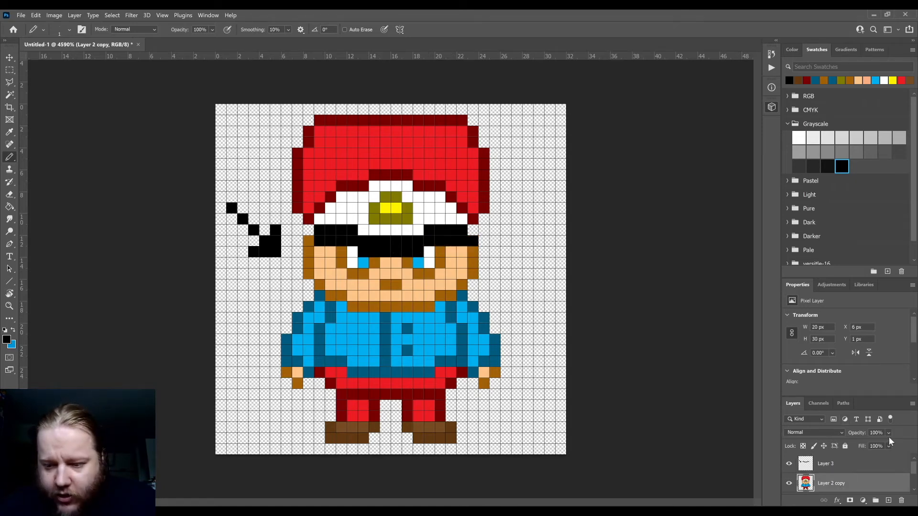
mouse_move(888, 443)
mouse_down()
mouse_move(855, 443)
mouse_move(892, 447)
mouse_up()
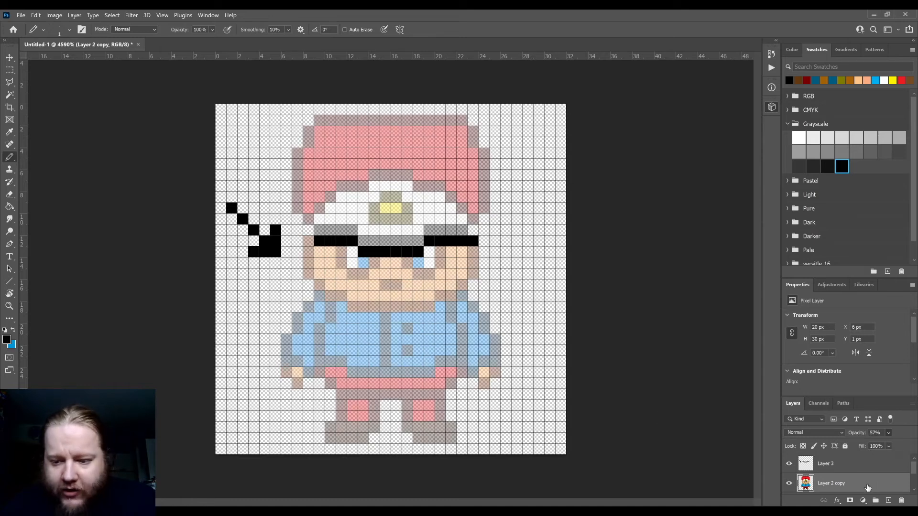
click(848, 472)
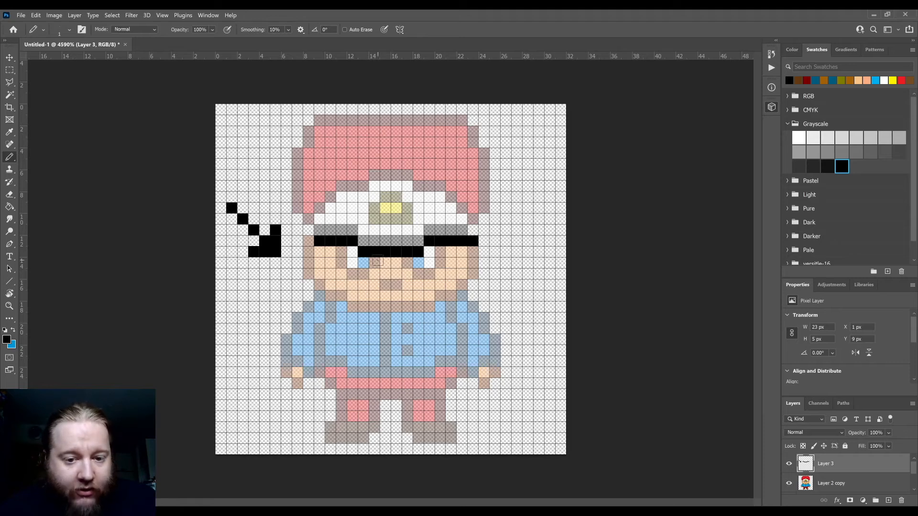
Pencil black shadows over the eye farthest from the arrow, along the collar and down that side of the jacket to the crotch
drag(378, 261, 439, 252)
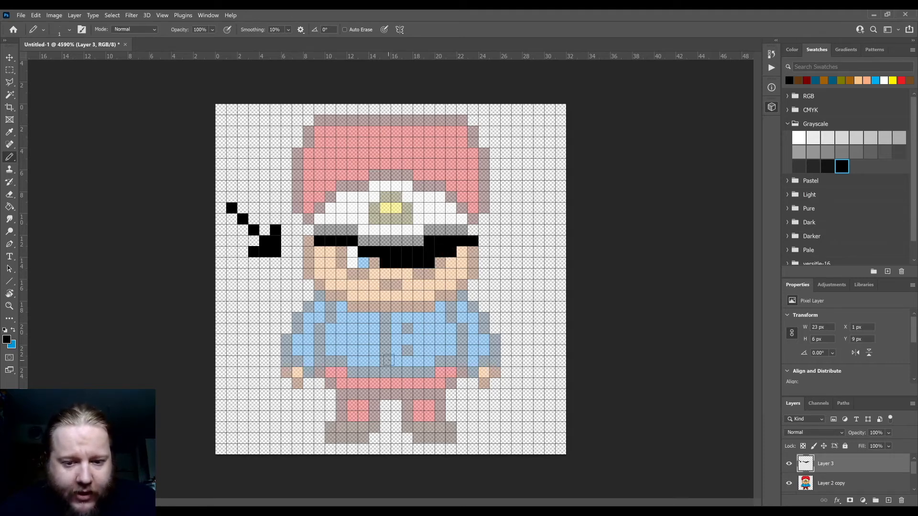
mouse_move(330, 308)
mouse_down()
mouse_move(430, 319)
mouse_move(462, 296)
mouse_move(451, 318)
mouse_move(470, 331)
mouse_move(474, 372)
mouse_move(483, 348)
mouse_up()
drag(467, 317, 473, 306)
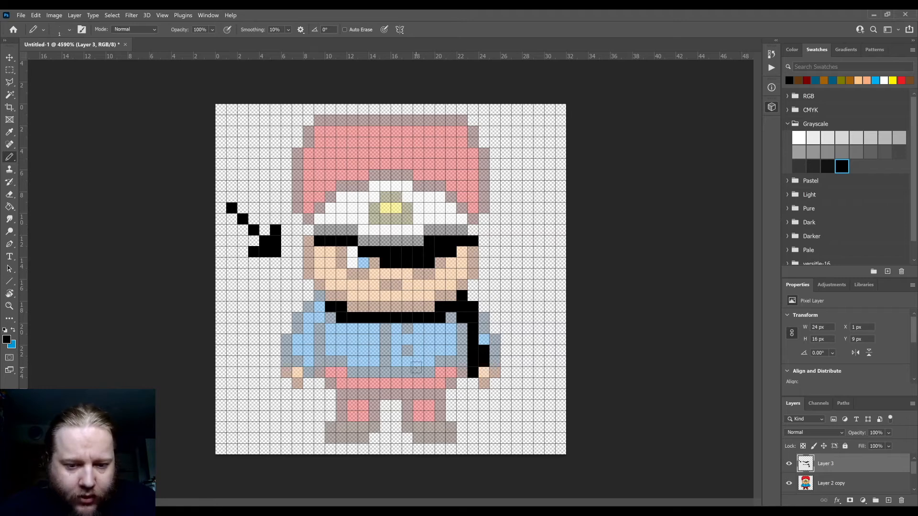
mouse_move(396, 394)
mouse_down()
mouse_move(387, 394)
mouse_move(460, 368)
mouse_move(452, 317)
mouse_move(440, 335)
mouse_move(438, 325)
mouse_move(452, 328)
mouse_move(459, 373)
mouse_move(451, 383)
mouse_up()
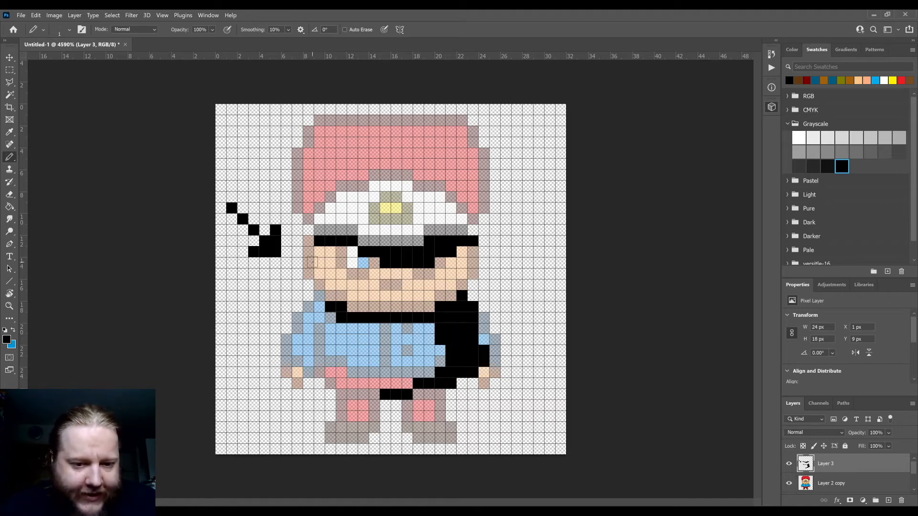
Extend the black shadow up the side of the face and cap facing away from the arrow
mouse_move(461, 286)
mouse_down()
mouse_move(465, 252)
mouse_move(463, 266)
mouse_up()
mouse_move(465, 218)
mouse_down()
mouse_move(483, 191)
mouse_move(473, 177)
mouse_move(455, 227)
mouse_move(429, 231)
mouse_move(472, 215)
mouse_move(462, 228)
mouse_up()
mouse_move(483, 163)
mouse_down()
mouse_move(470, 142)
mouse_move(435, 230)
mouse_move(406, 243)
mouse_move(461, 183)
mouse_move(453, 205)
mouse_move(452, 176)
mouse_up()
click(451, 175)
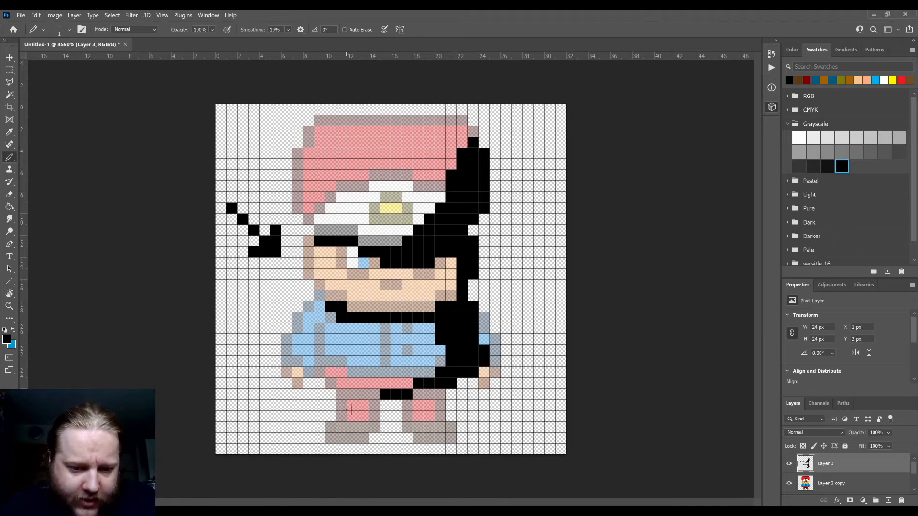
Pencil black shadows over both shoes and the sides of both legs facing away from the arrow
click(374, 406)
mouse_move(357, 433)
mouse_down()
mouse_move(348, 439)
mouse_move(363, 406)
mouse_move(330, 438)
mouse_up()
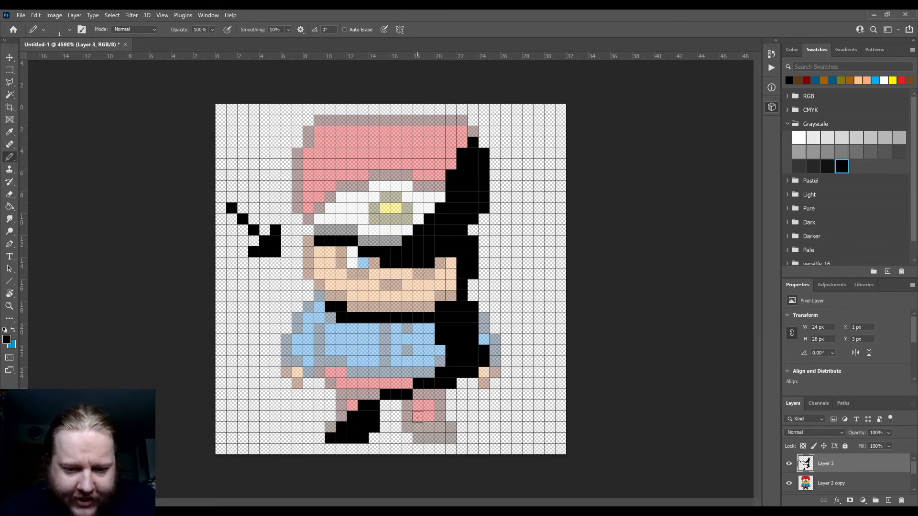
drag(450, 431, 439, 405)
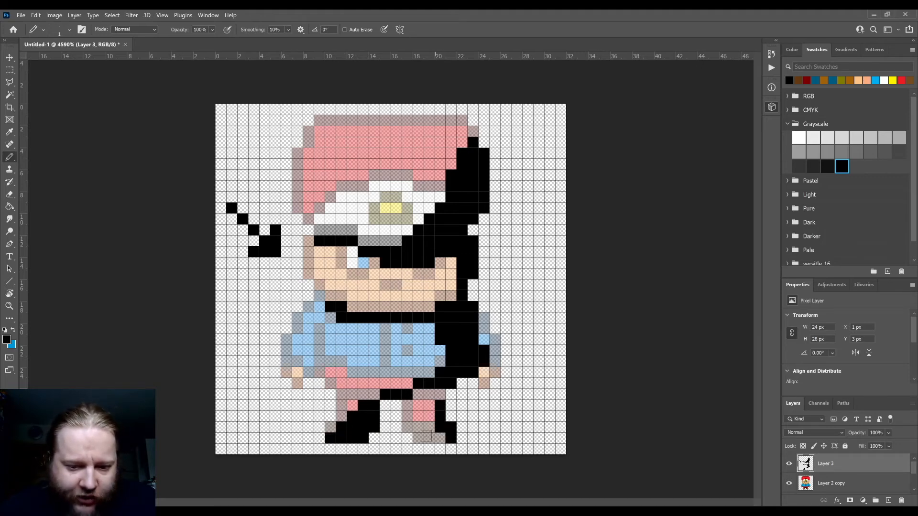
mouse_move(426, 437)
mouse_down()
mouse_move(417, 439)
mouse_move(443, 433)
mouse_move(417, 427)
mouse_up()
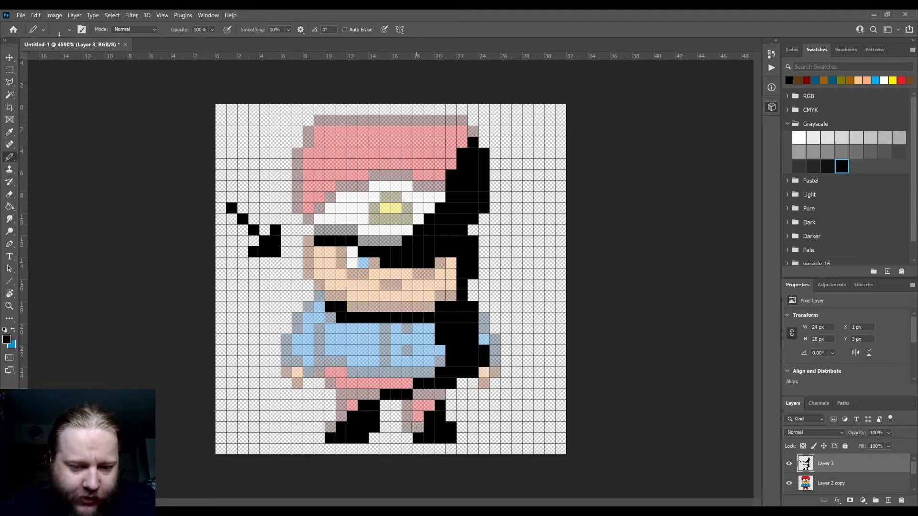
click(417, 428)
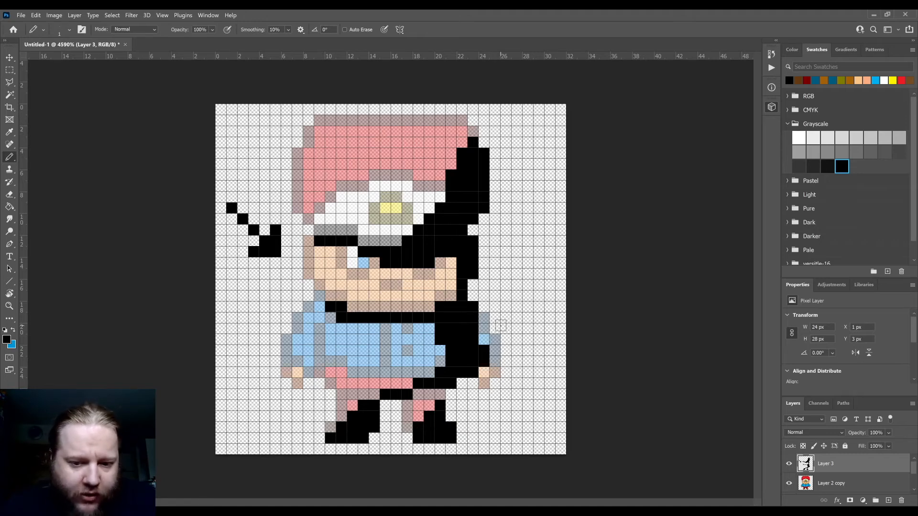
Pencil a 5 px black vertical line inside the arrow-side sleeve and thicken the collar shadow on the far half of the chest
drag(303, 366, 309, 328)
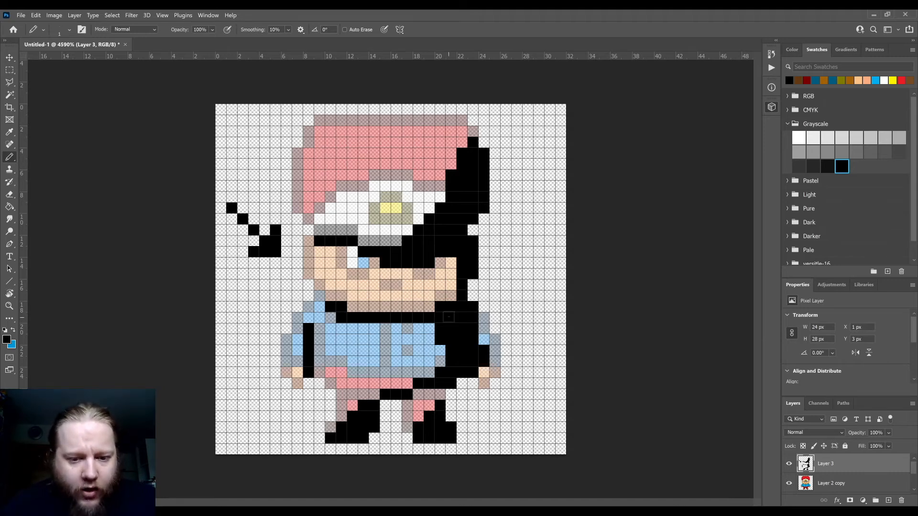
drag(434, 328, 411, 330)
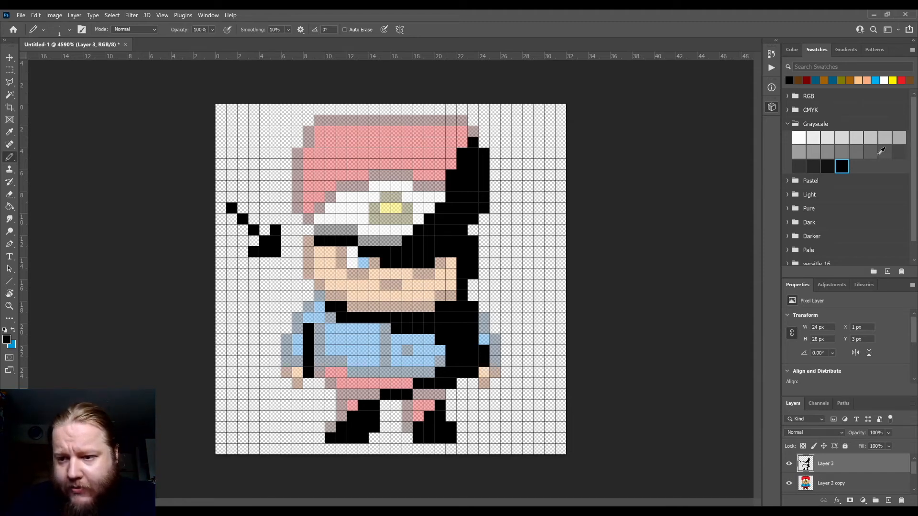
Choose a dark grey Grayscale swatch and pencil it over the lower face and the sleeve and hand farthest from the arrow
click(872, 152)
mouse_move(379, 290)
mouse_down()
mouse_move(419, 306)
mouse_move(448, 282)
mouse_move(449, 262)
mouse_move(441, 297)
mouse_move(455, 289)
mouse_move(396, 275)
mouse_move(431, 274)
mouse_move(367, 273)
mouse_move(346, 294)
mouse_move(416, 306)
mouse_up()
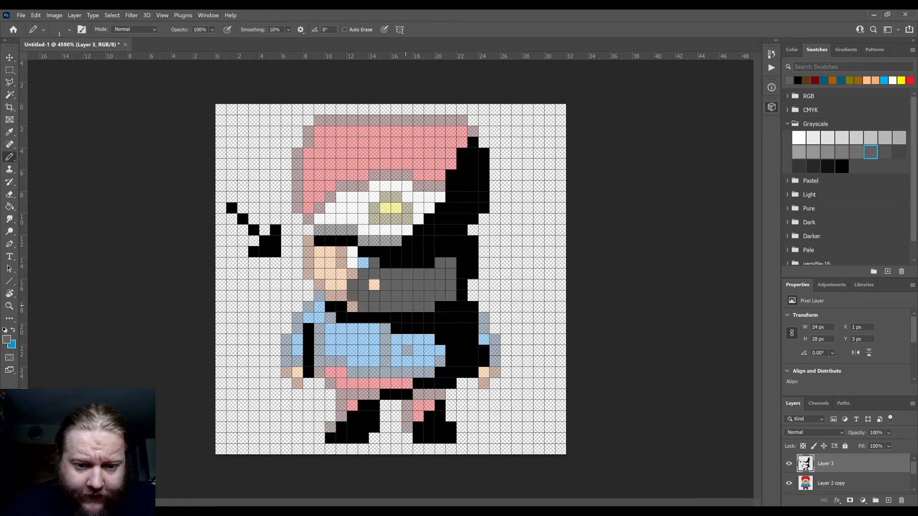
drag(353, 304, 368, 292)
mouse_move(484, 329)
mouse_down()
mouse_move(484, 340)
mouse_move(495, 340)
mouse_move(484, 383)
mouse_up()
Pencil the dark grey across the jacket front and down the arrow-side leg, filling the missed pixels
mouse_move(428, 358)
mouse_down()
mouse_move(374, 383)
mouse_move(420, 373)
mouse_move(430, 349)
mouse_move(406, 347)
mouse_move(434, 337)
mouse_move(402, 340)
mouse_move(379, 362)
mouse_move(409, 353)
mouse_move(414, 361)
mouse_move(376, 372)
mouse_move(378, 393)
mouse_move(342, 393)
mouse_move(339, 427)
mouse_up()
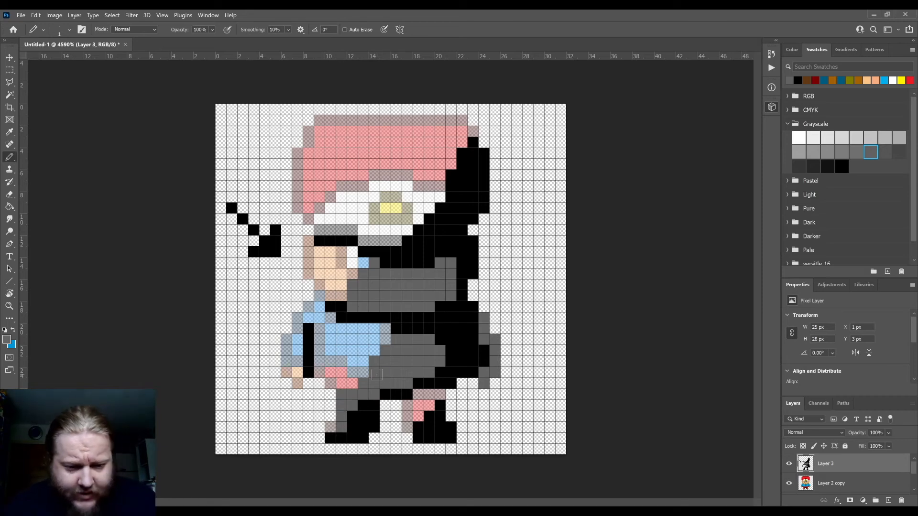
key(ctrl+z)
mouse_move(352, 373)
mouse_down()
mouse_move(384, 329)
mouse_move(384, 345)
mouse_move(370, 331)
mouse_move(330, 319)
mouse_up()
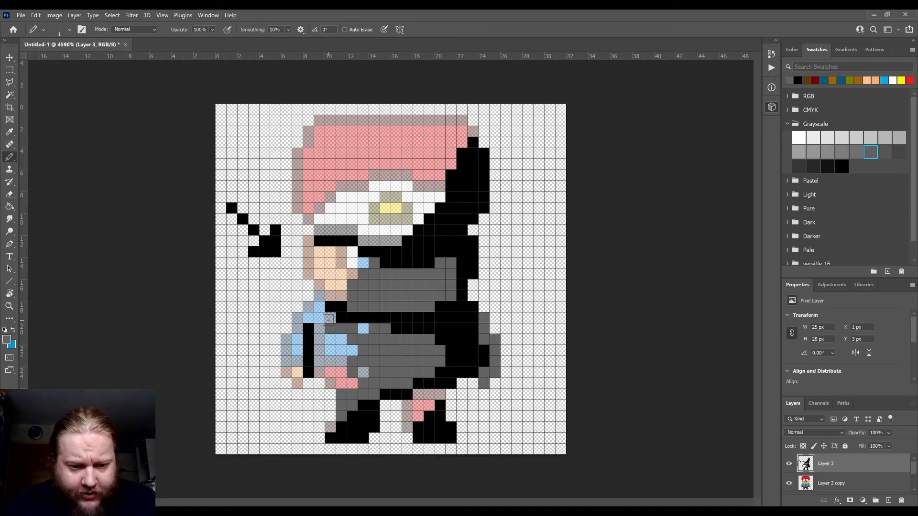
click(363, 328)
click(352, 351)
click(363, 372)
click(353, 382)
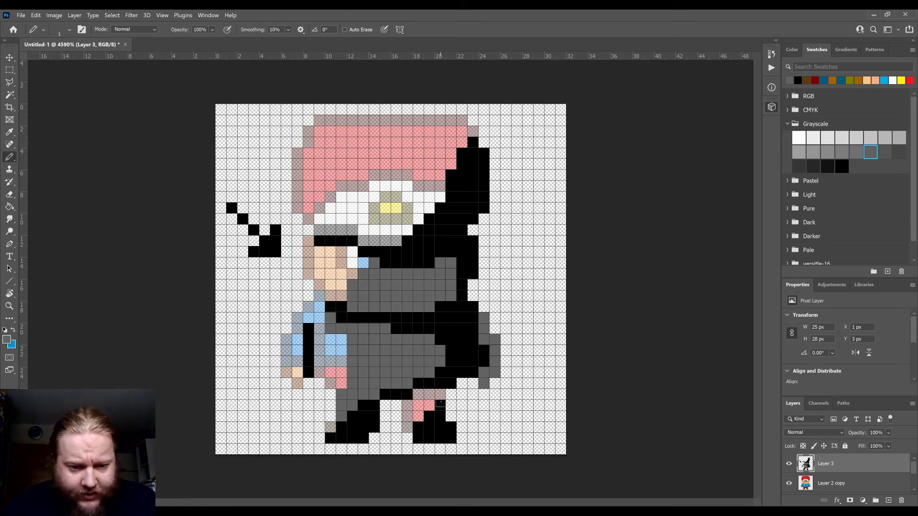
Pencil dark grey over the unshaded pixels of the leg farthest from the arrow
drag(415, 416, 431, 394)
click(450, 394)
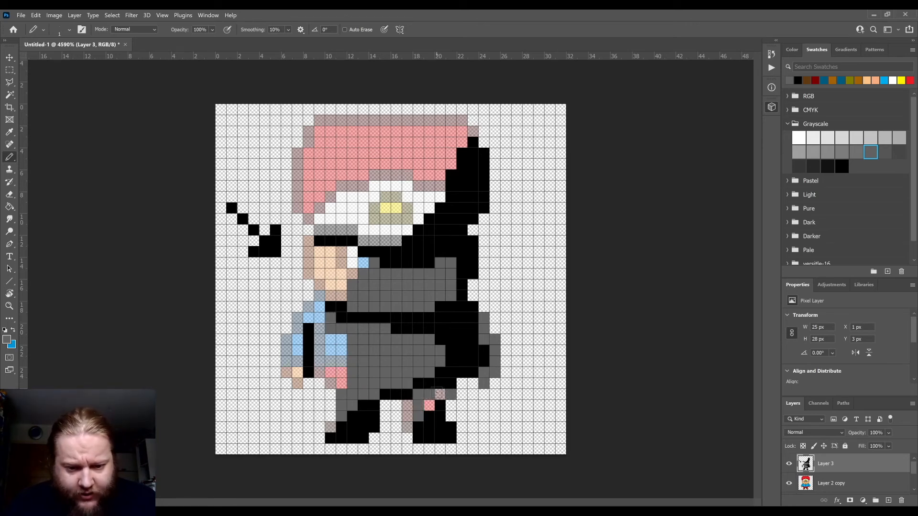
click(439, 394)
key(ctrl+z)
key(ctrl+z)
click(440, 395)
click(429, 405)
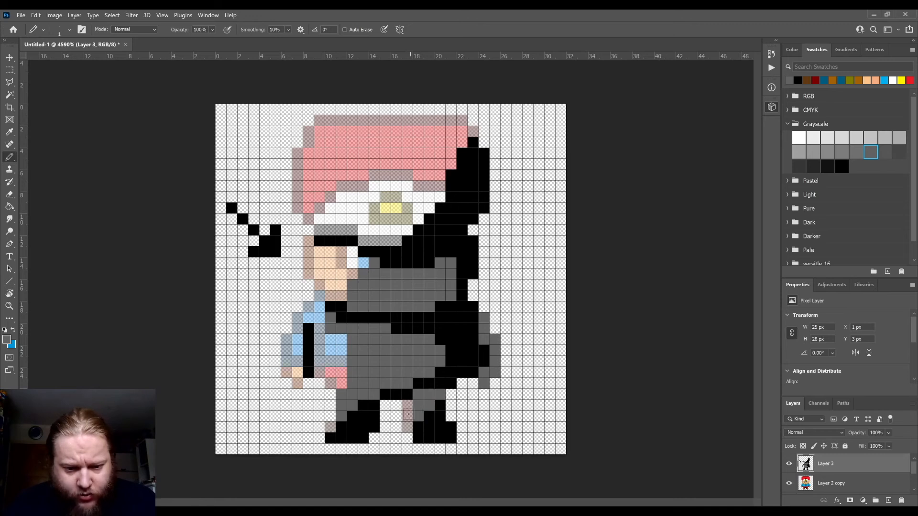
drag(408, 408, 408, 427)
Sample the black from the shoe and paint the leg and shoe farthest from the arrow entirely black
key(v)
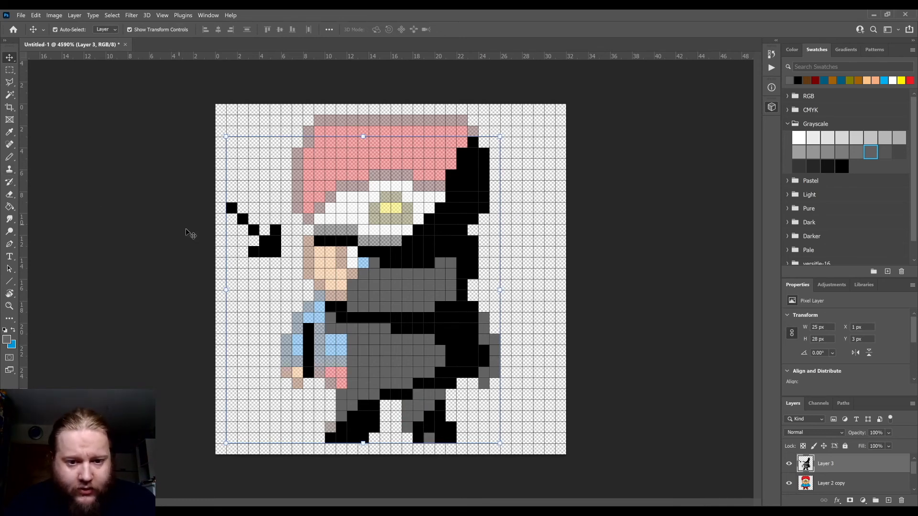
key(b)
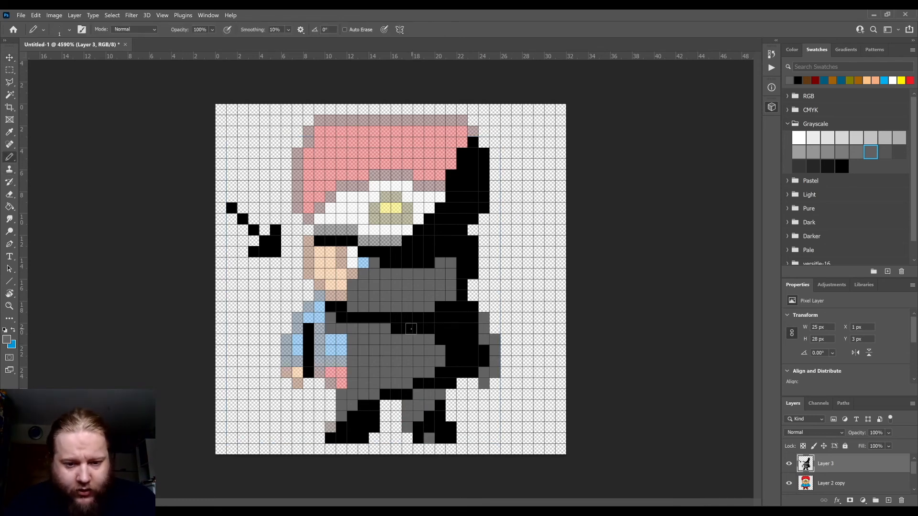
alt+click(431, 426)
click(427, 435)
mouse_move(417, 417)
mouse_down()
mouse_move(405, 415)
mouse_move(437, 395)
mouse_move(416, 407)
mouse_up()
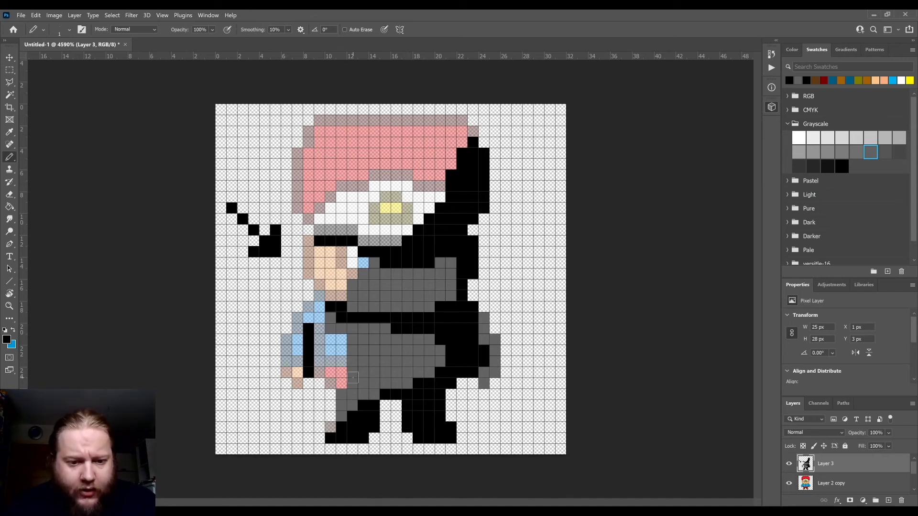
mouse_move(397, 227)
mouse_down()
mouse_move(408, 207)
mouse_move(382, 238)
mouse_up()
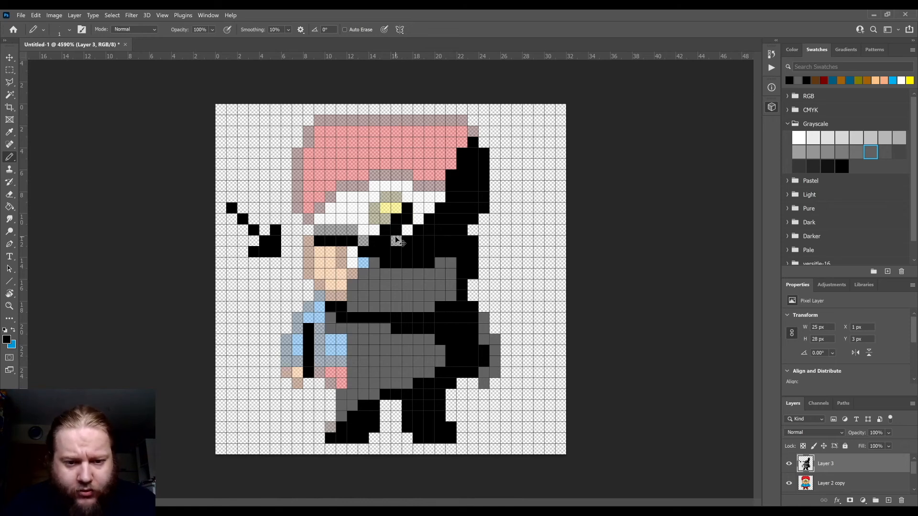
key(ctrl+z)
click(396, 295)
key(ctrl+z)
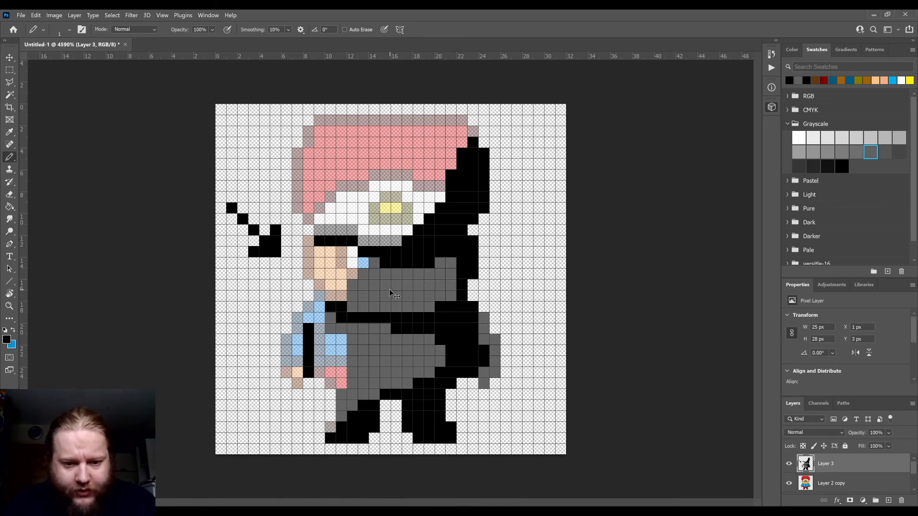
Sample the dark grey and pencil it over the cap front, a band beside the cap's black shadow, and the eye and cheek area
alt+click(396, 290)
mouse_move(394, 235)
mouse_down()
mouse_move(456, 136)
mouse_move(471, 130)
mouse_move(430, 182)
mouse_move(436, 201)
mouse_move(411, 204)
mouse_move(408, 218)
mouse_move(319, 220)
mouse_up()
drag(372, 198, 331, 217)
mouse_move(379, 187)
mouse_down()
mouse_move(348, 194)
mouse_move(406, 188)
mouse_move(409, 195)
mouse_move(392, 199)
mouse_move(430, 206)
mouse_move(383, 229)
mouse_move(411, 226)
mouse_move(364, 233)
mouse_move(382, 239)
mouse_move(328, 227)
mouse_up()
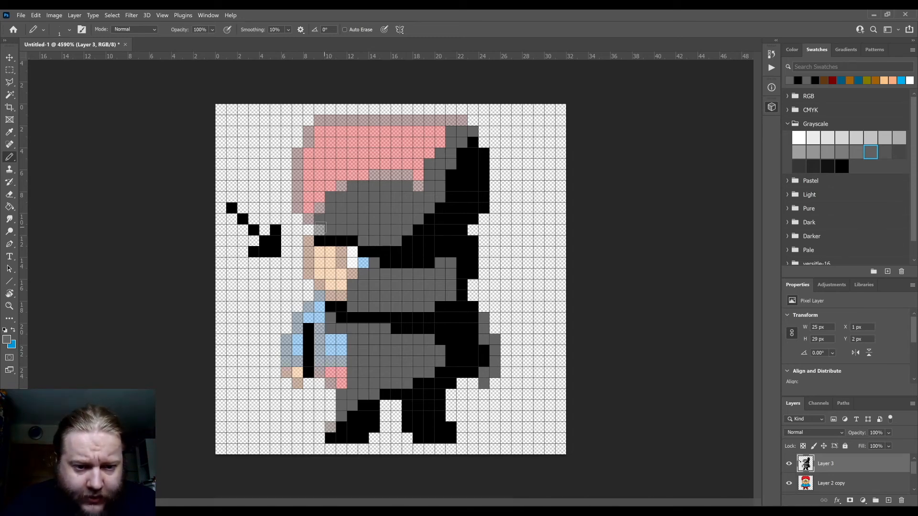
mouse_move(363, 262)
mouse_down()
mouse_move(340, 256)
mouse_move(350, 250)
mouse_move(319, 250)
mouse_move(352, 283)
mouse_move(326, 293)
mouse_up()
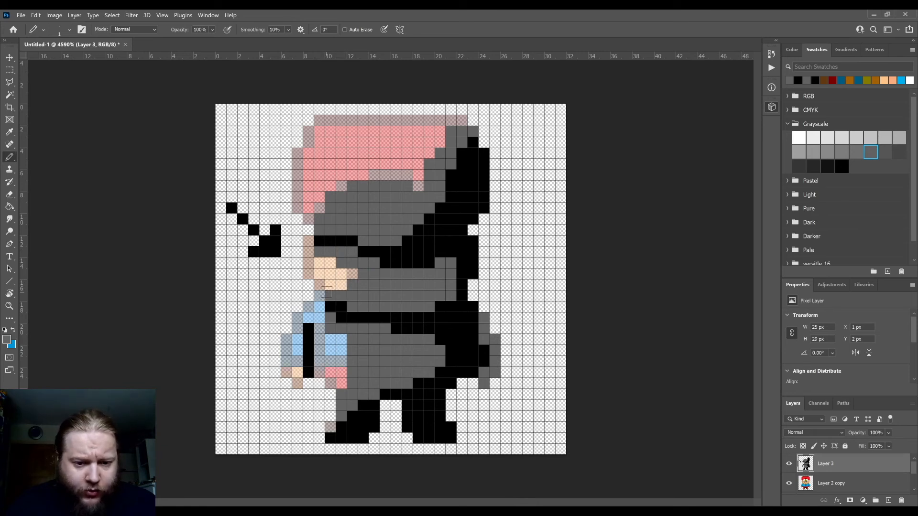
click(342, 284)
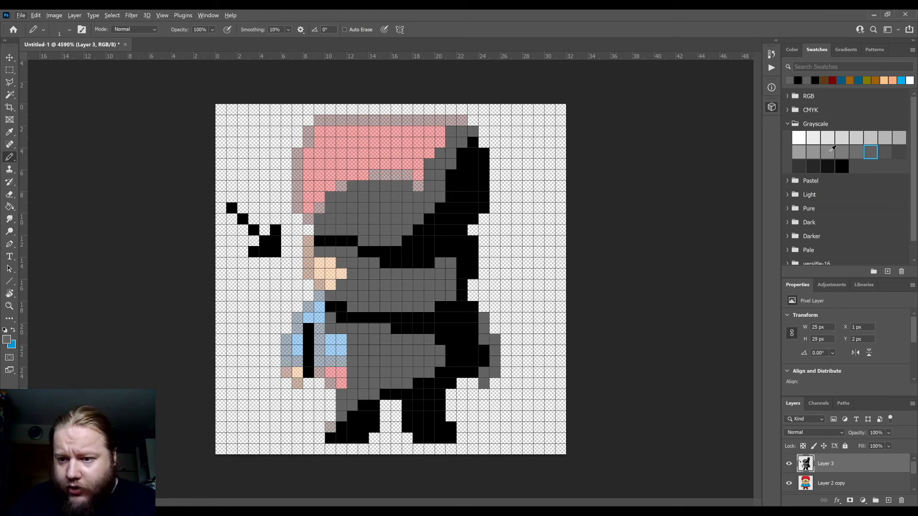
With the light grey first swatch in the second Grayscale row, pencil the cap's outline and the body outline nearest the arrow
click(802, 152)
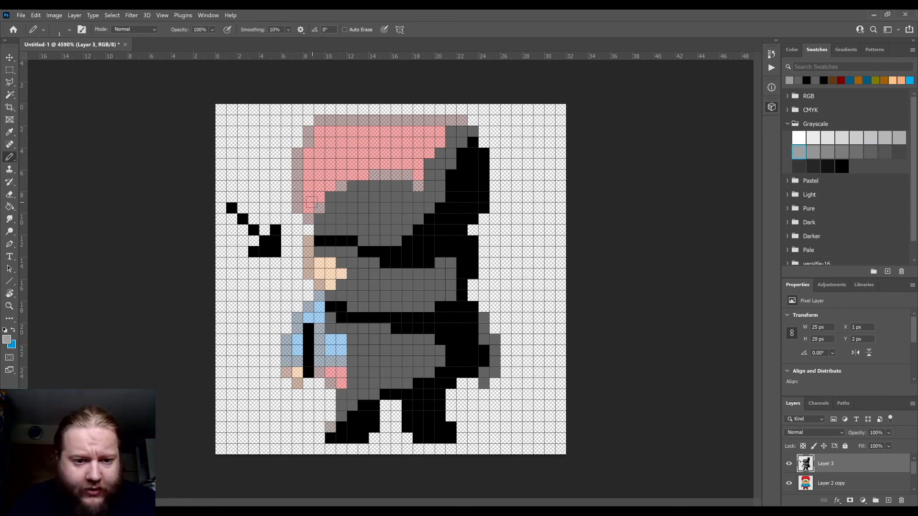
mouse_move(308, 217)
mouse_down()
mouse_move(297, 156)
mouse_move(308, 154)
mouse_move(311, 130)
mouse_move(329, 119)
mouse_move(461, 120)
mouse_up()
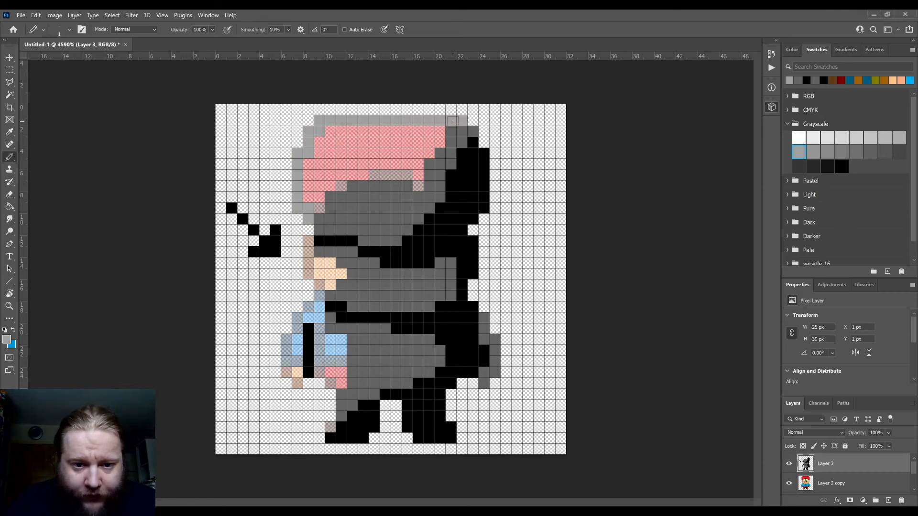
mouse_move(308, 245)
mouse_down()
mouse_move(319, 294)
mouse_move(286, 350)
mouse_move(301, 332)
mouse_up()
key(z)
key(ctrl+z)
key(b)
mouse_move(317, 204)
mouse_down()
mouse_move(310, 257)
mouse_move(328, 265)
mouse_move(325, 296)
mouse_move(329, 283)
mouse_move(287, 340)
mouse_move(285, 388)
mouse_move(298, 400)
mouse_move(331, 386)
mouse_move(348, 403)
mouse_up()
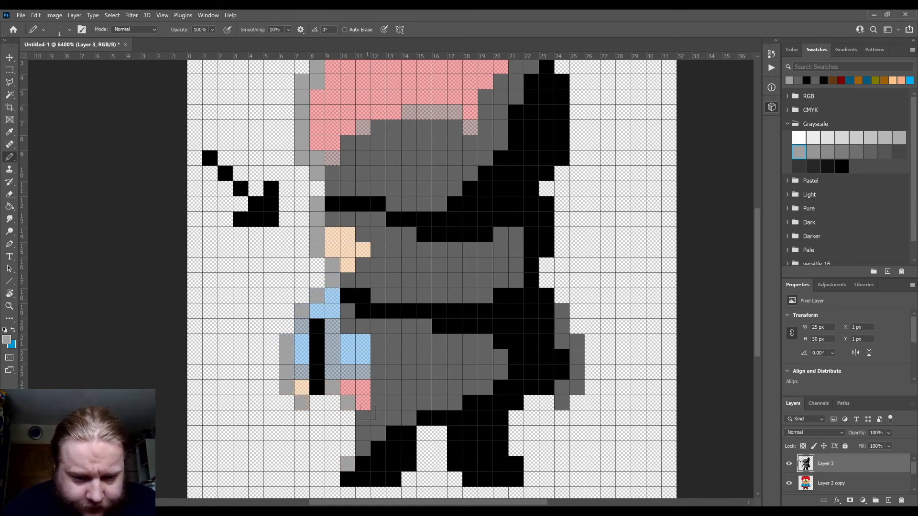
Fill the unshaded areas of the jacket, face and cap with light grey using the Paint Bucket, undoing the fill that floods the background
click(10, 206)
click(338, 359)
click(298, 361)
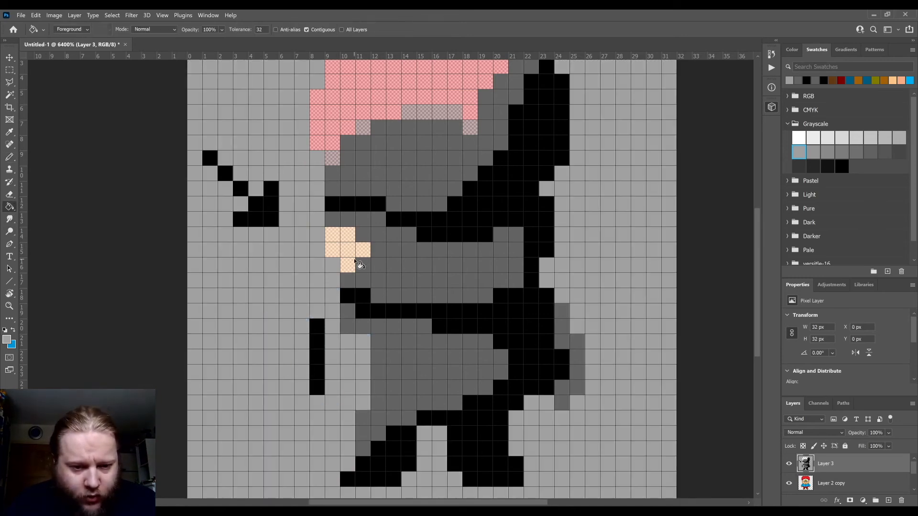
key(ctrl+z)
click(357, 245)
click(344, 120)
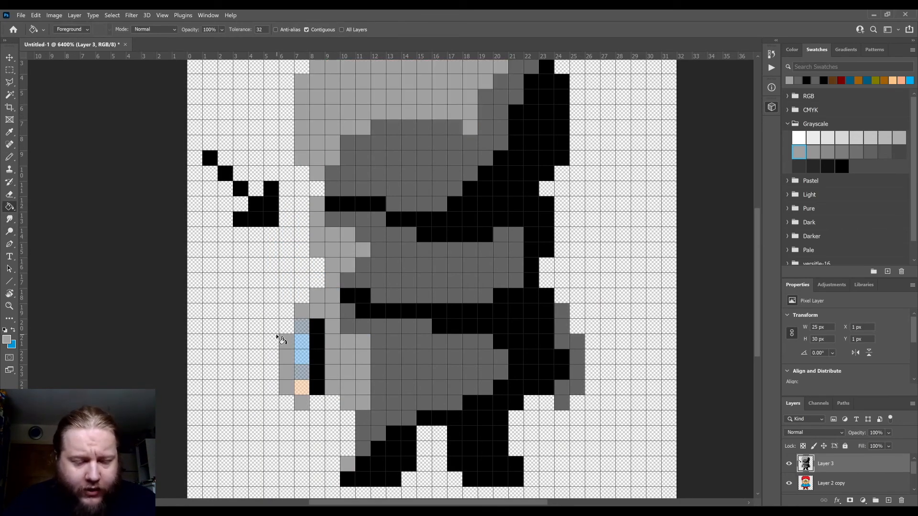
Pencil light grey over the remaining unshaded pixels of the arrow-side sleeve and hand
click(10, 157)
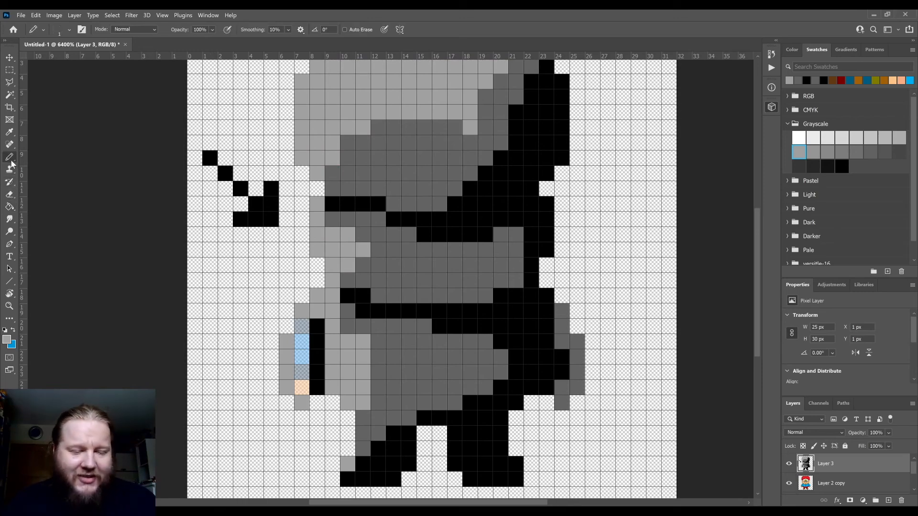
drag(302, 327, 302, 387)
scroll(417, 329, down, 4)
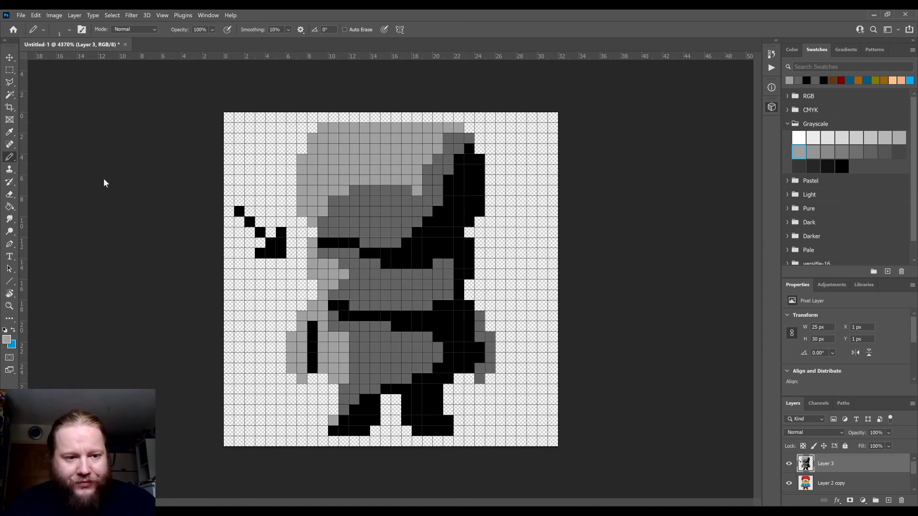
Erase the black arrow beside the character's head
mouse_move(271, 274)
mouse_down()
mouse_move(282, 240)
mouse_move(271, 261)
mouse_move(245, 204)
mouse_up()
key(e)
click(239, 211)
scroll(516, 293, up, 2)
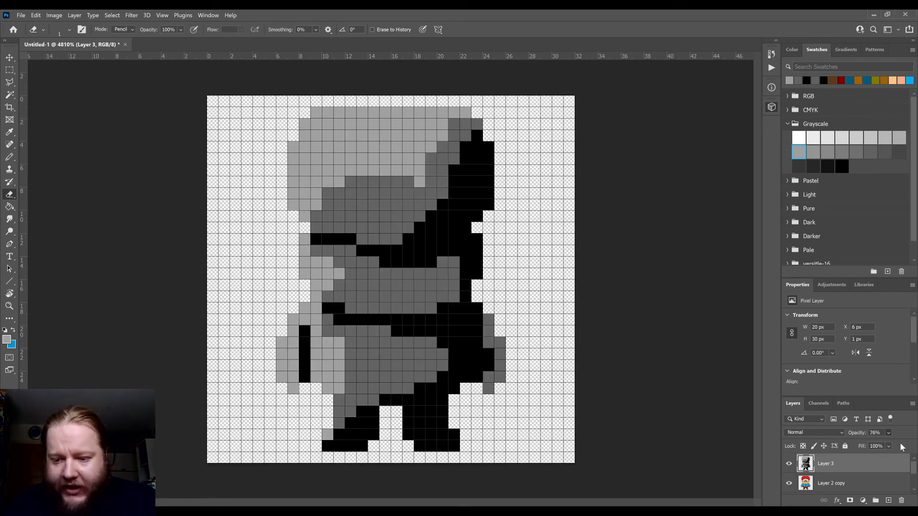
Lower Layer 3's opacity to 45%, make Layer 2 copy fully opaque again and reselect Layer 3
drag(900, 444, 879, 446)
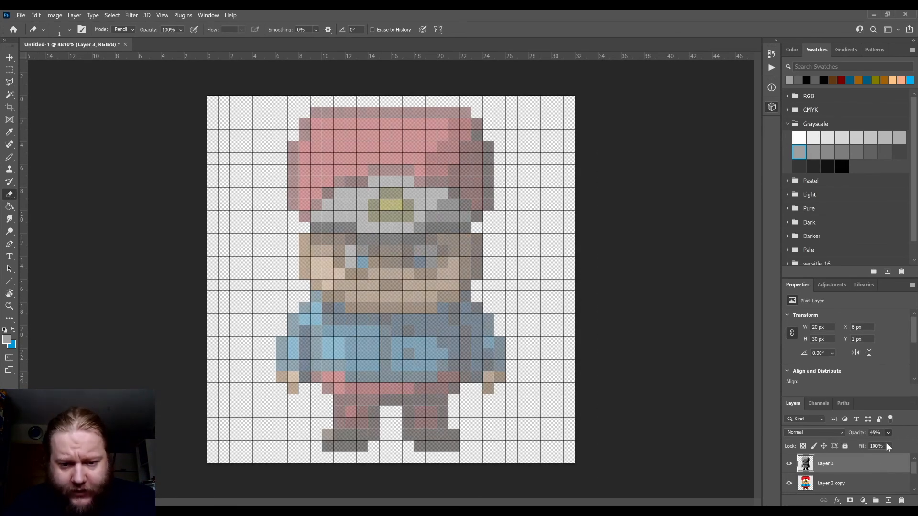
click(880, 485)
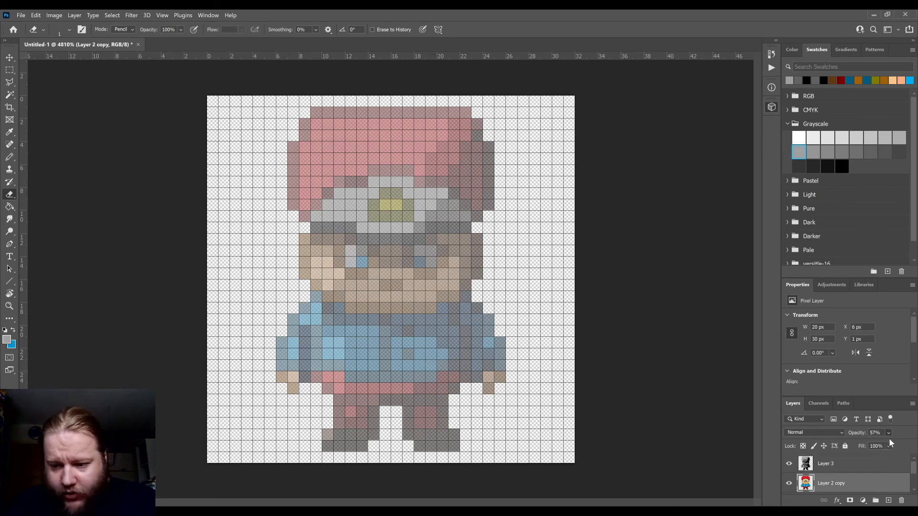
key(ctrl+z)
click(868, 463)
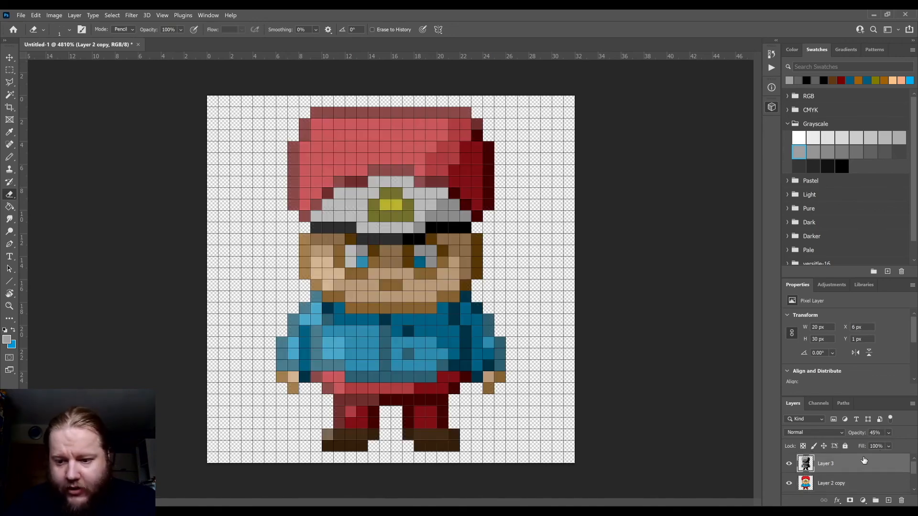
Reduce Layer 3's opacity to 42% and add a Brightness/Contrast adjustment layer above it with brightness 16 and contrast 59
mouse_move(886, 445)
mouse_down()
mouse_move(894, 444)
mouse_move(886, 445)
mouse_up()
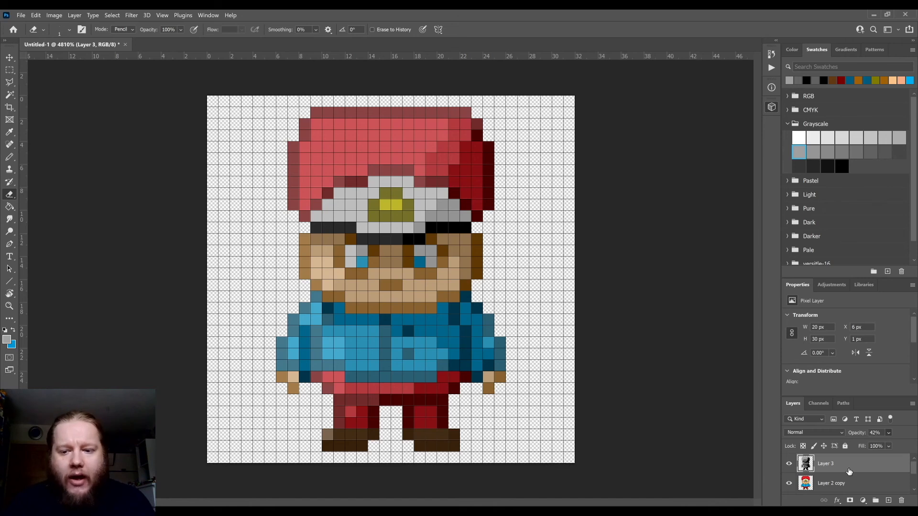
click(832, 285)
click(801, 314)
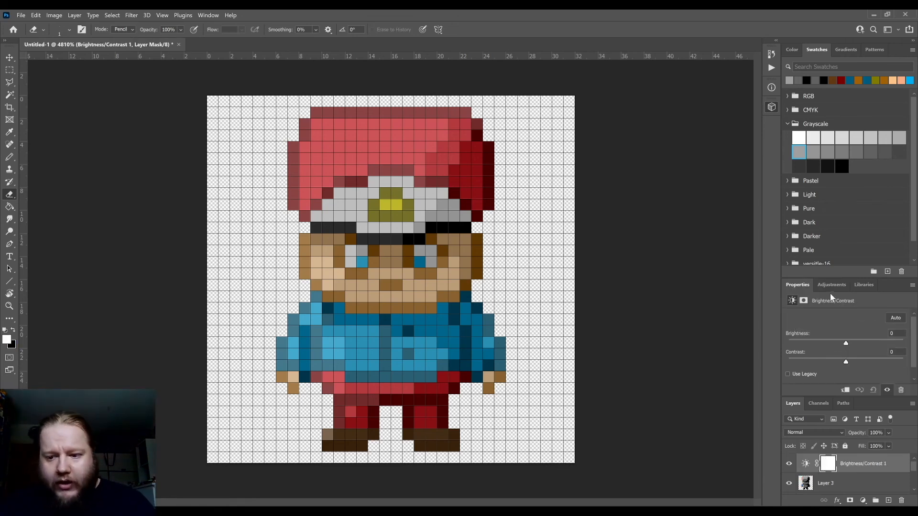
drag(845, 343, 867, 343)
drag(846, 362, 852, 344)
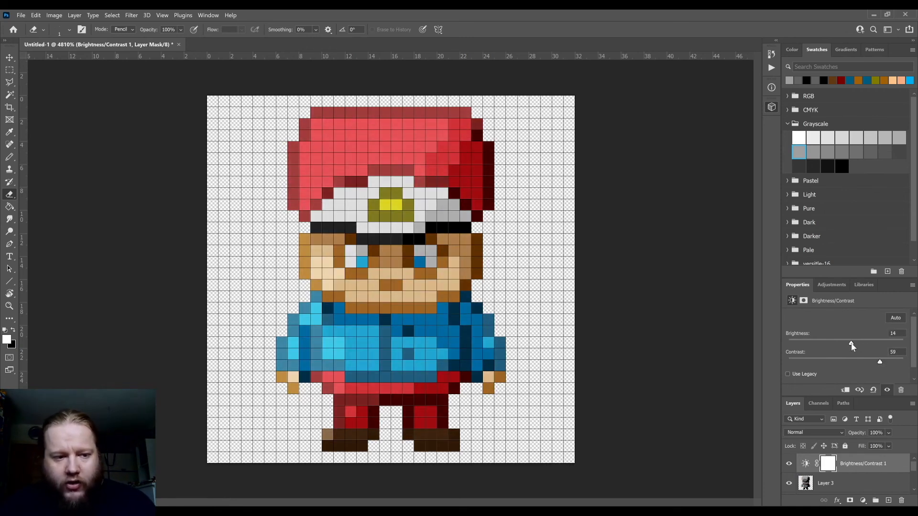
Add a Hue/Saturation adjustment layer on top and set its hue to -23 and saturation to +26
click(823, 290)
click(804, 322)
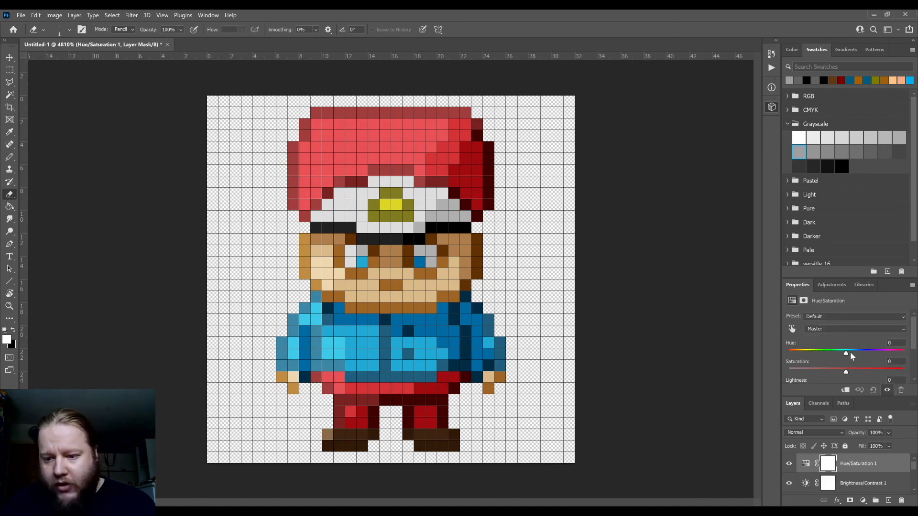
drag(850, 353, 879, 354)
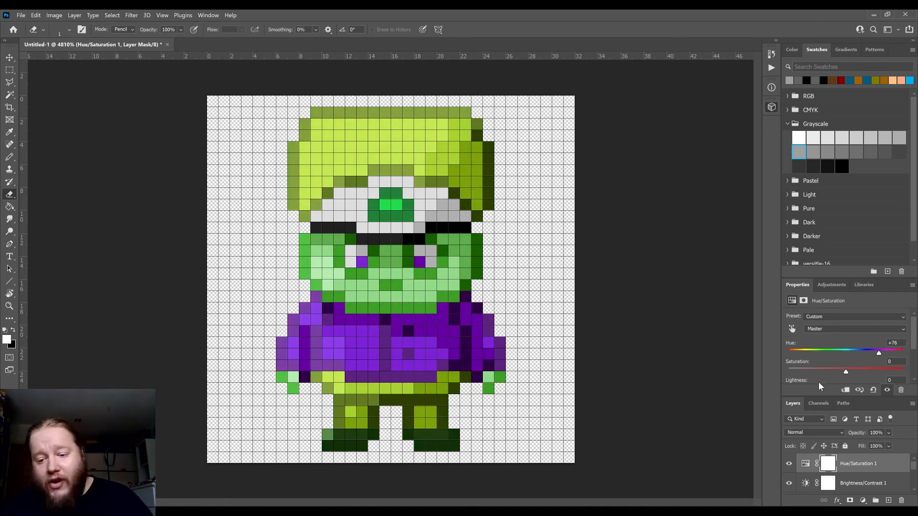
drag(881, 355, 861, 373)
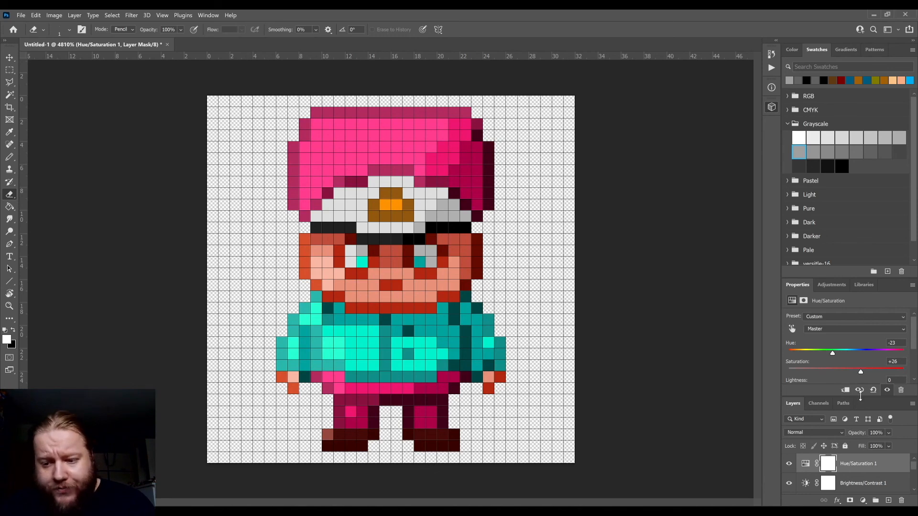
Hide the Hue/Saturation 1 layer and select the Brightness/Contrast 1 layer
drag(859, 396, 863, 342)
click(789, 411)
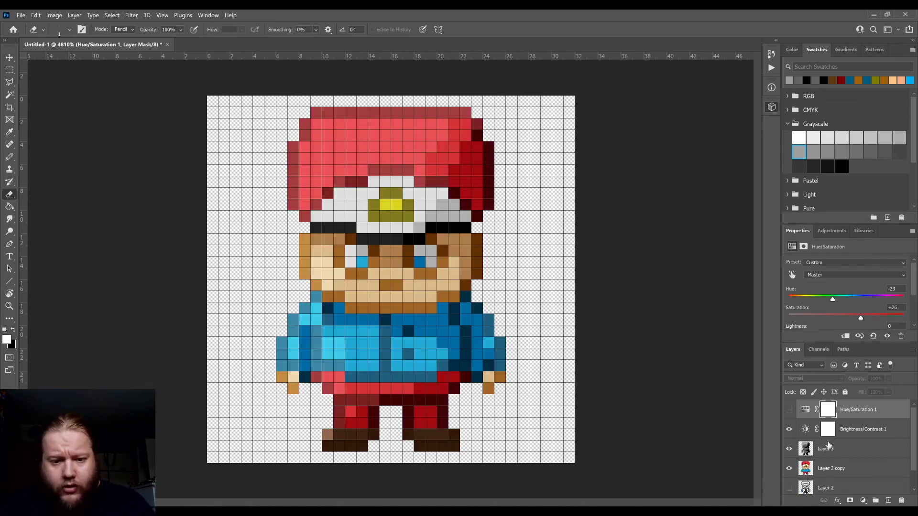
click(867, 450)
scroll(866, 451, down, 1)
scroll(866, 450, up, 1)
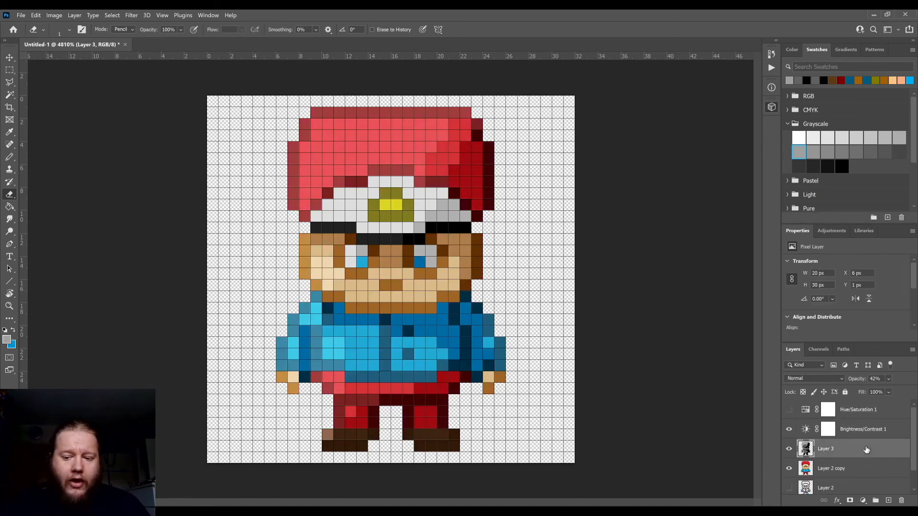
click(868, 433)
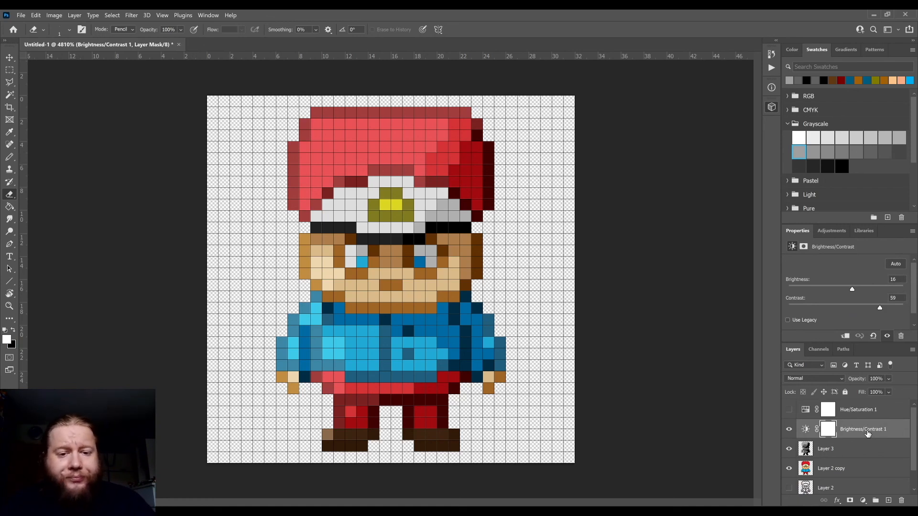